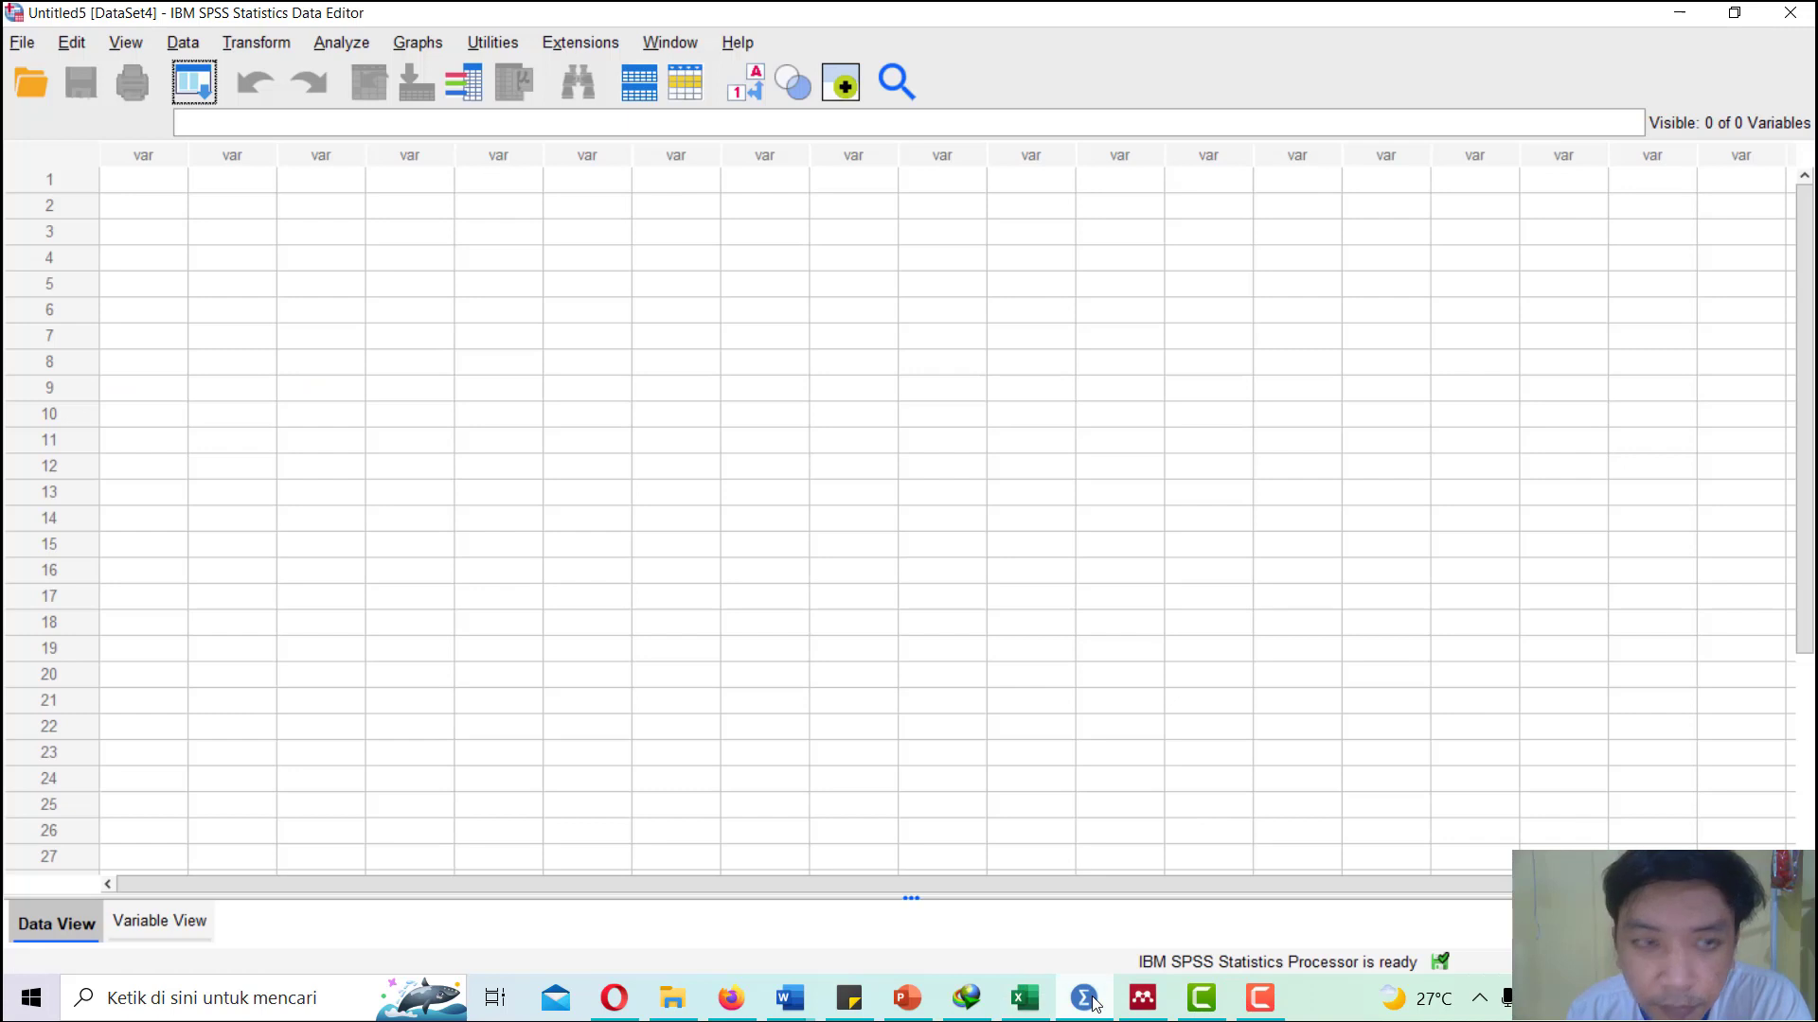
- Paste the copied dataset with its variable names starting at the first cell, and widen the responden column to show its full name
click(164, 181)
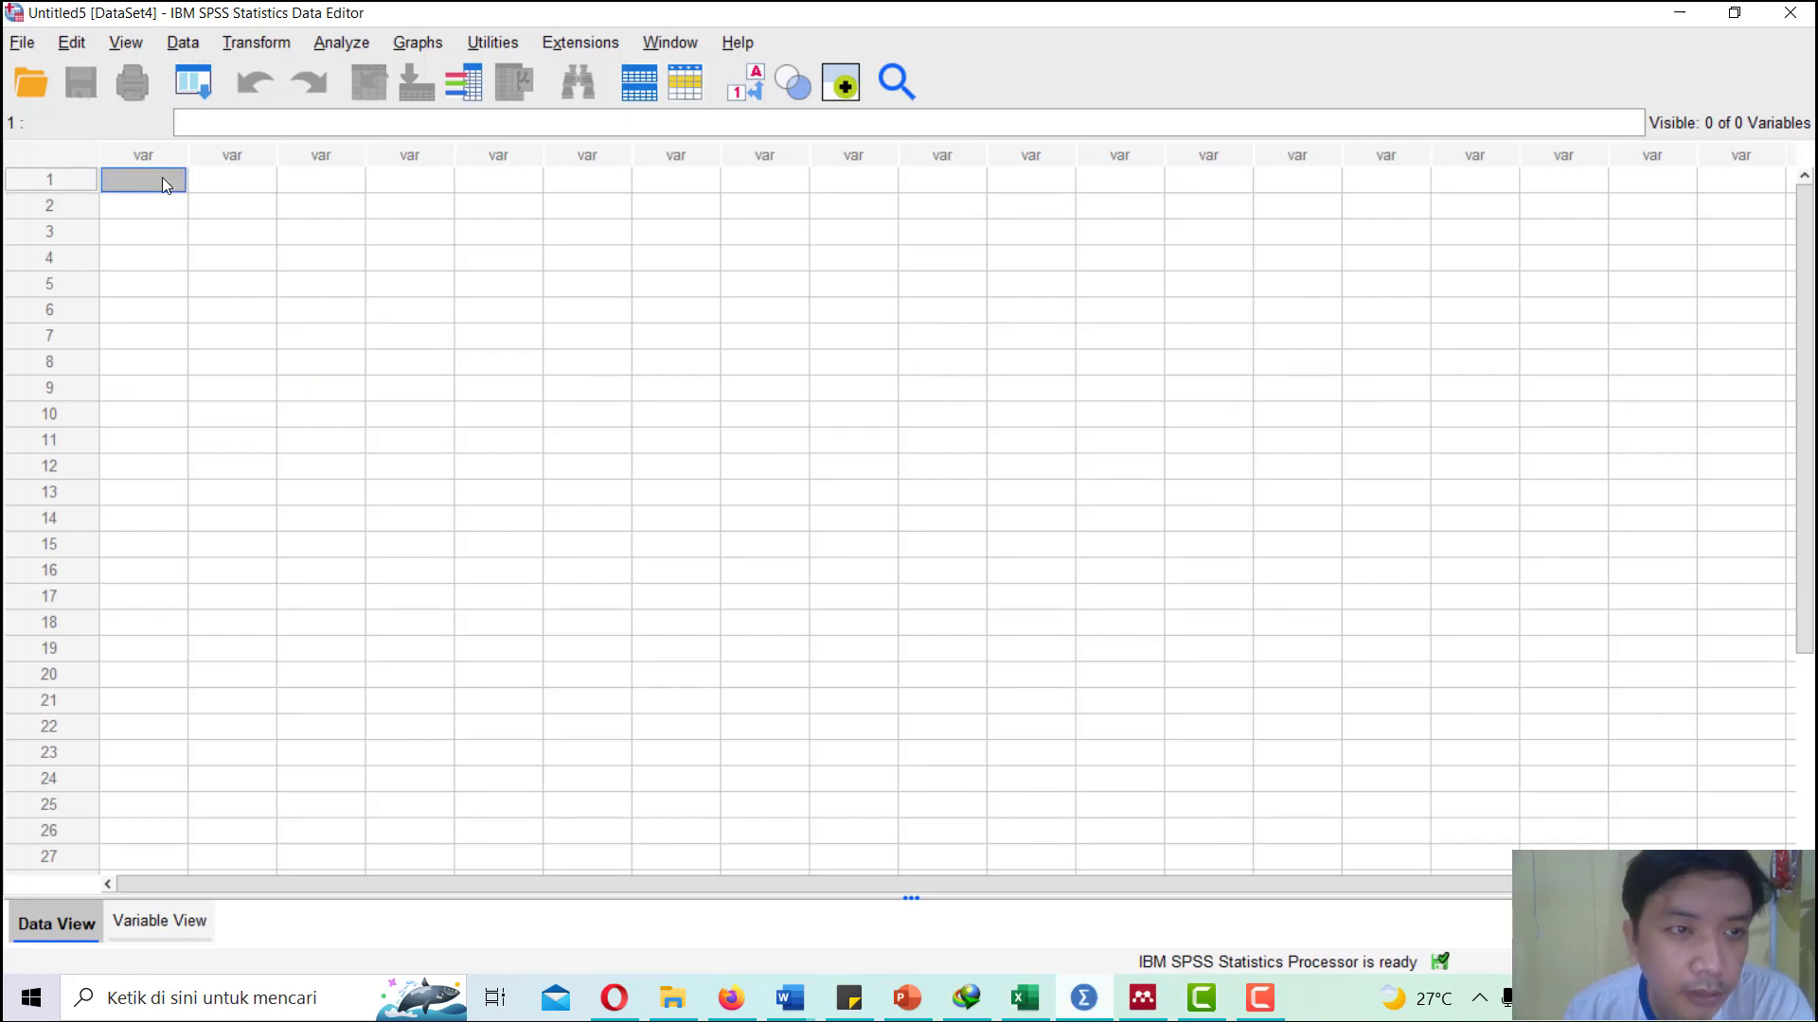
right_click(161, 178)
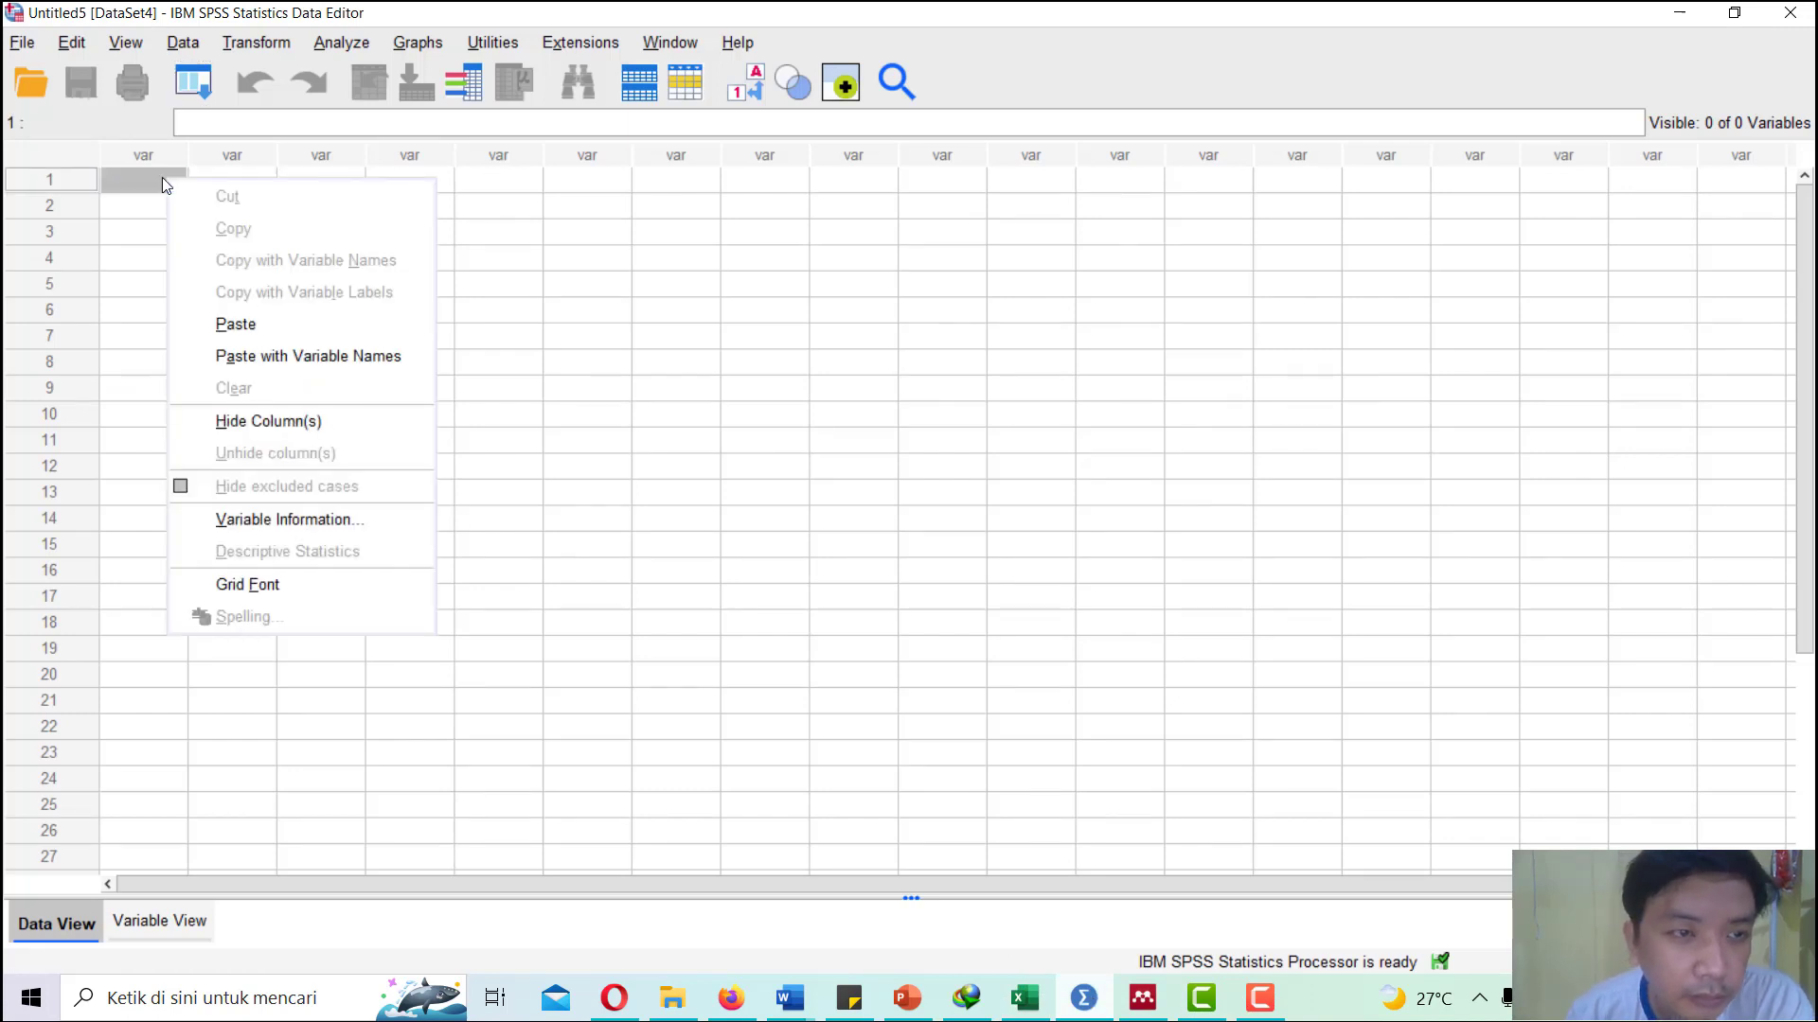
click(269, 355)
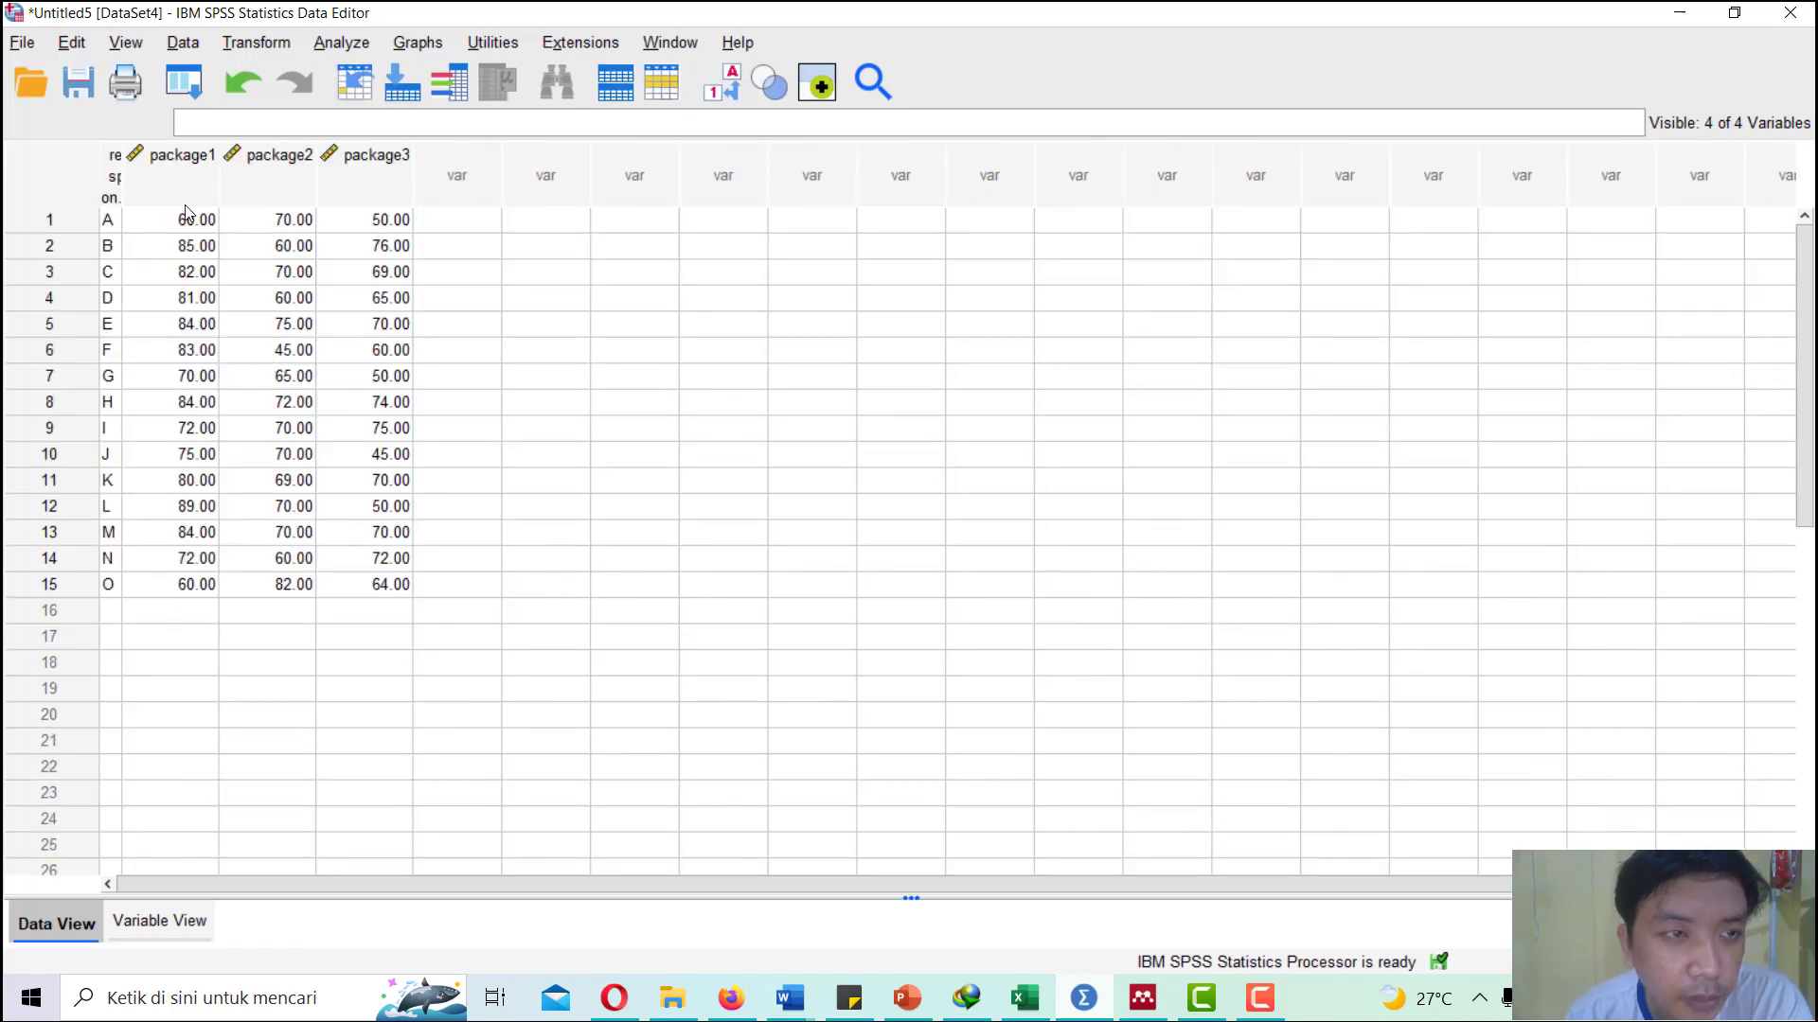
double_click(121, 173)
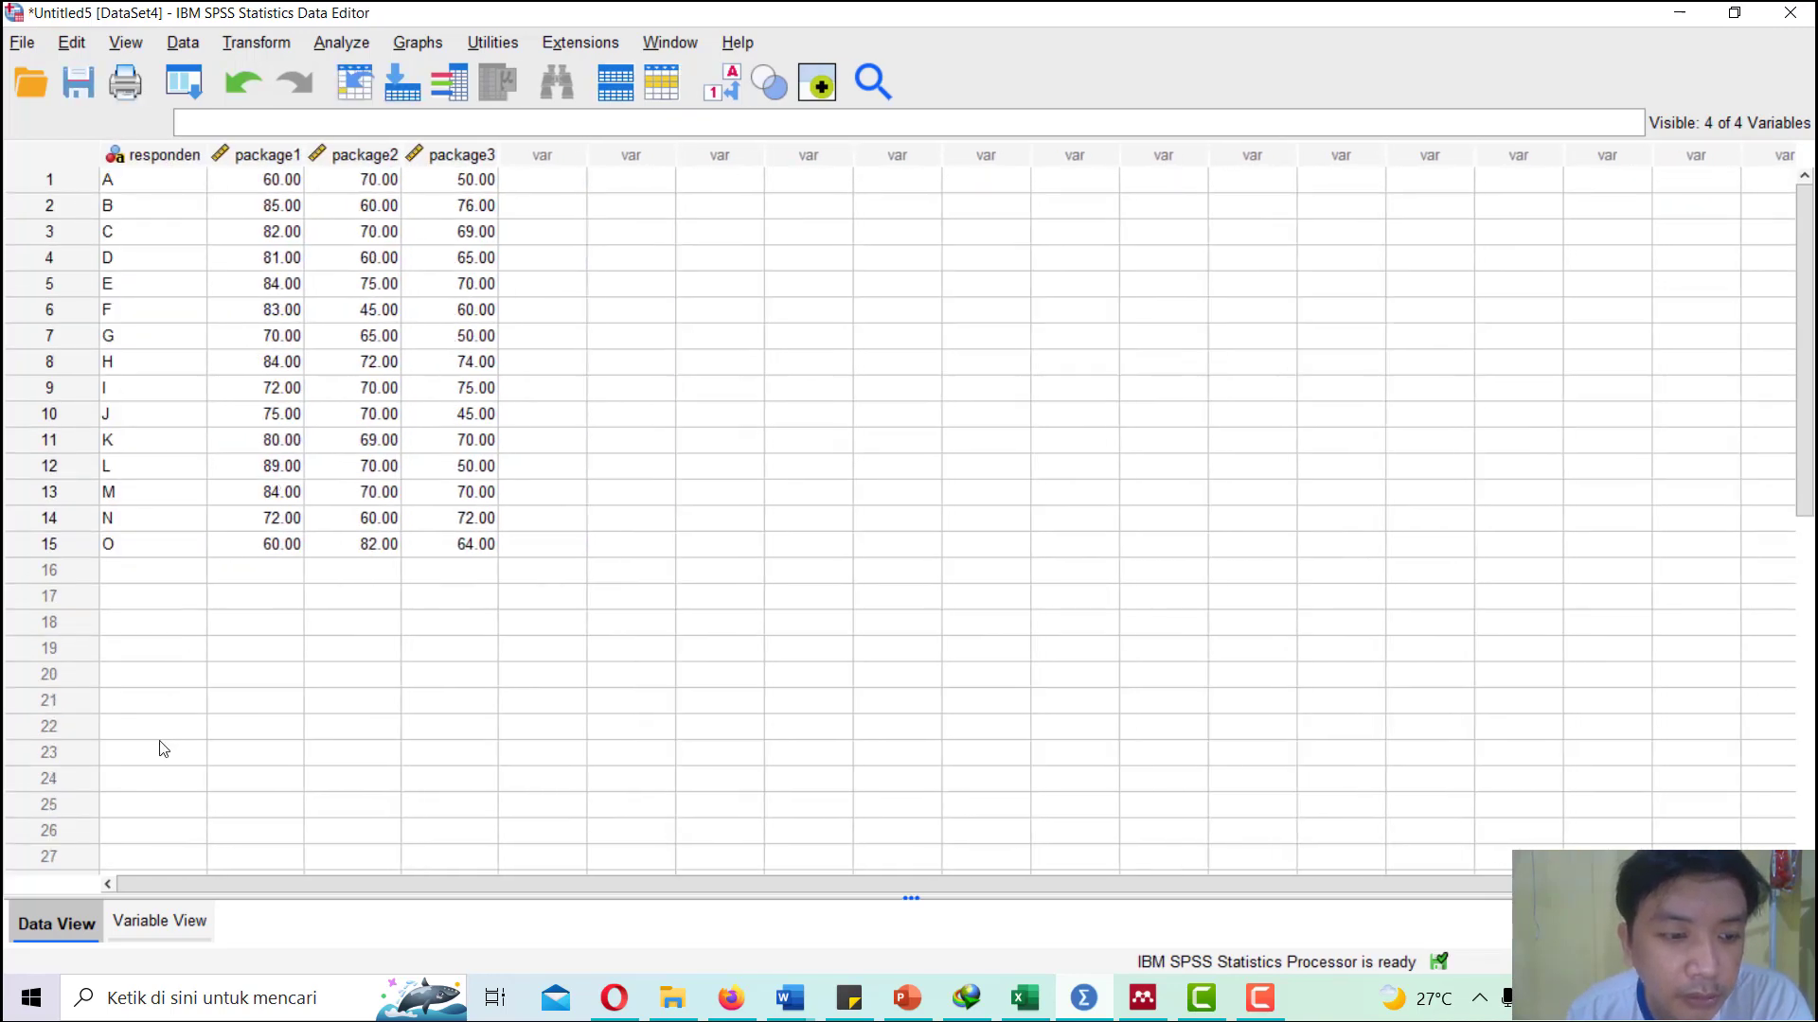
click(181, 925)
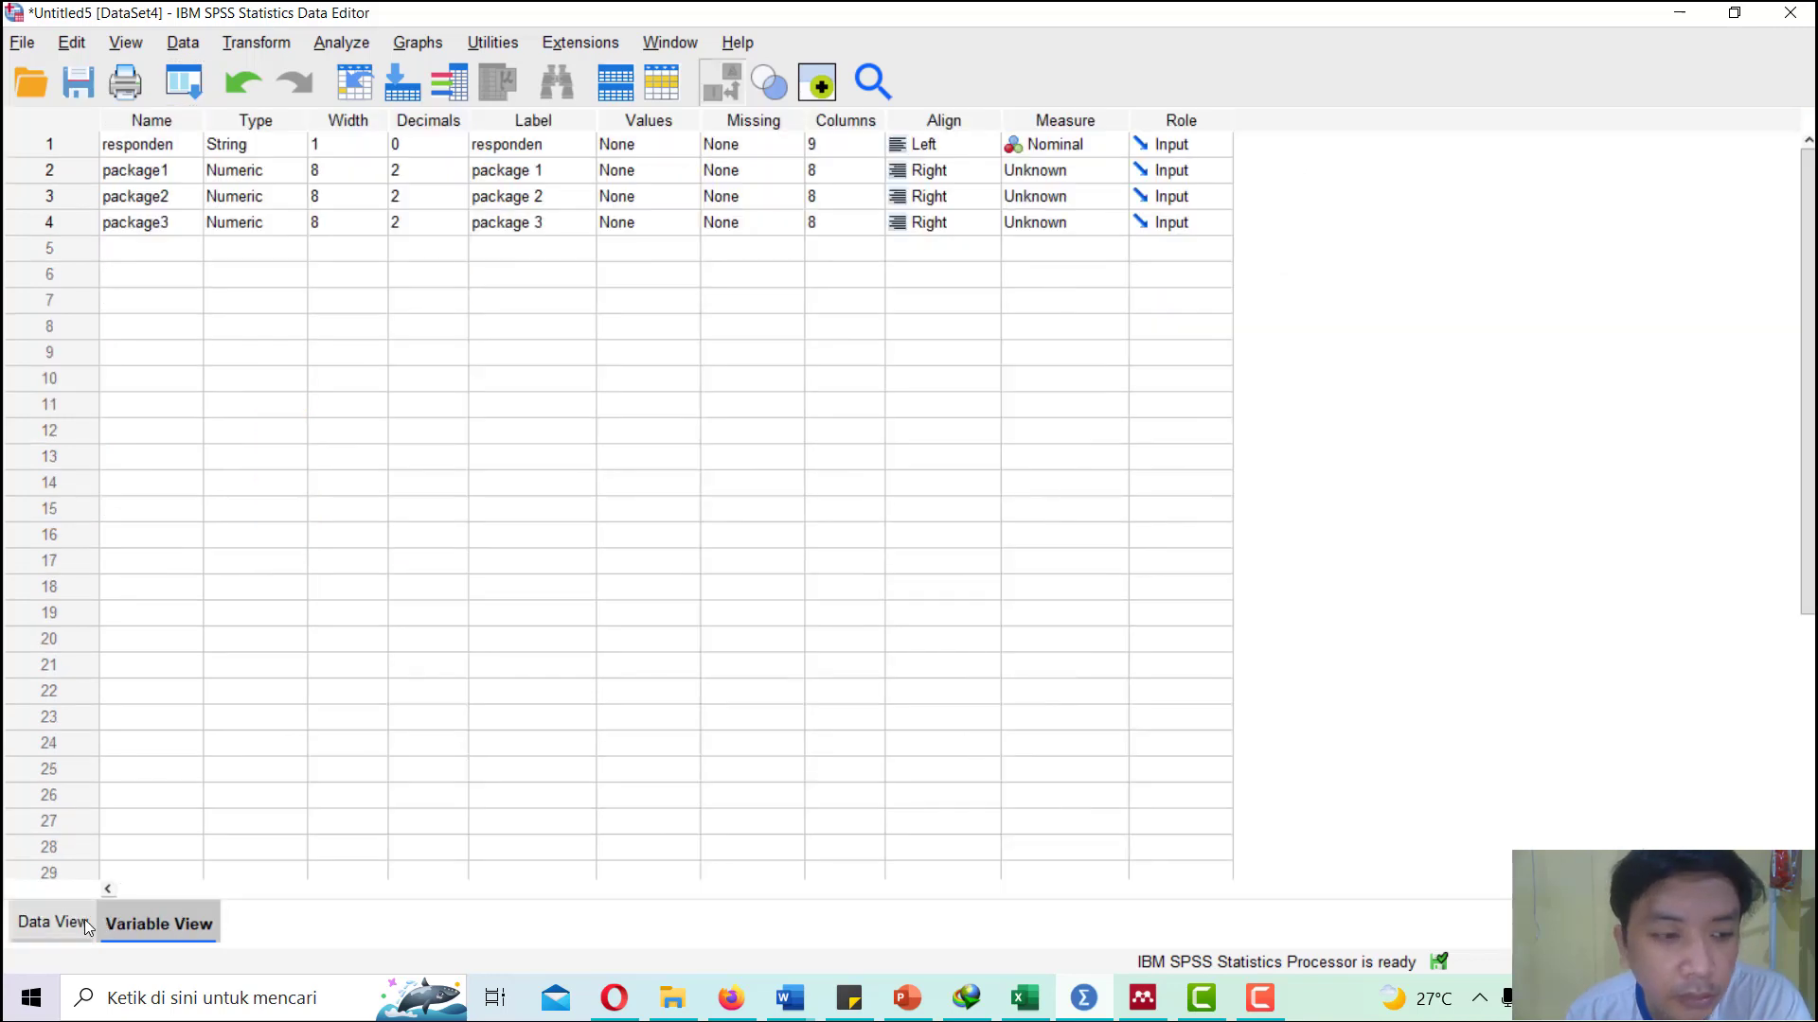
click(46, 928)
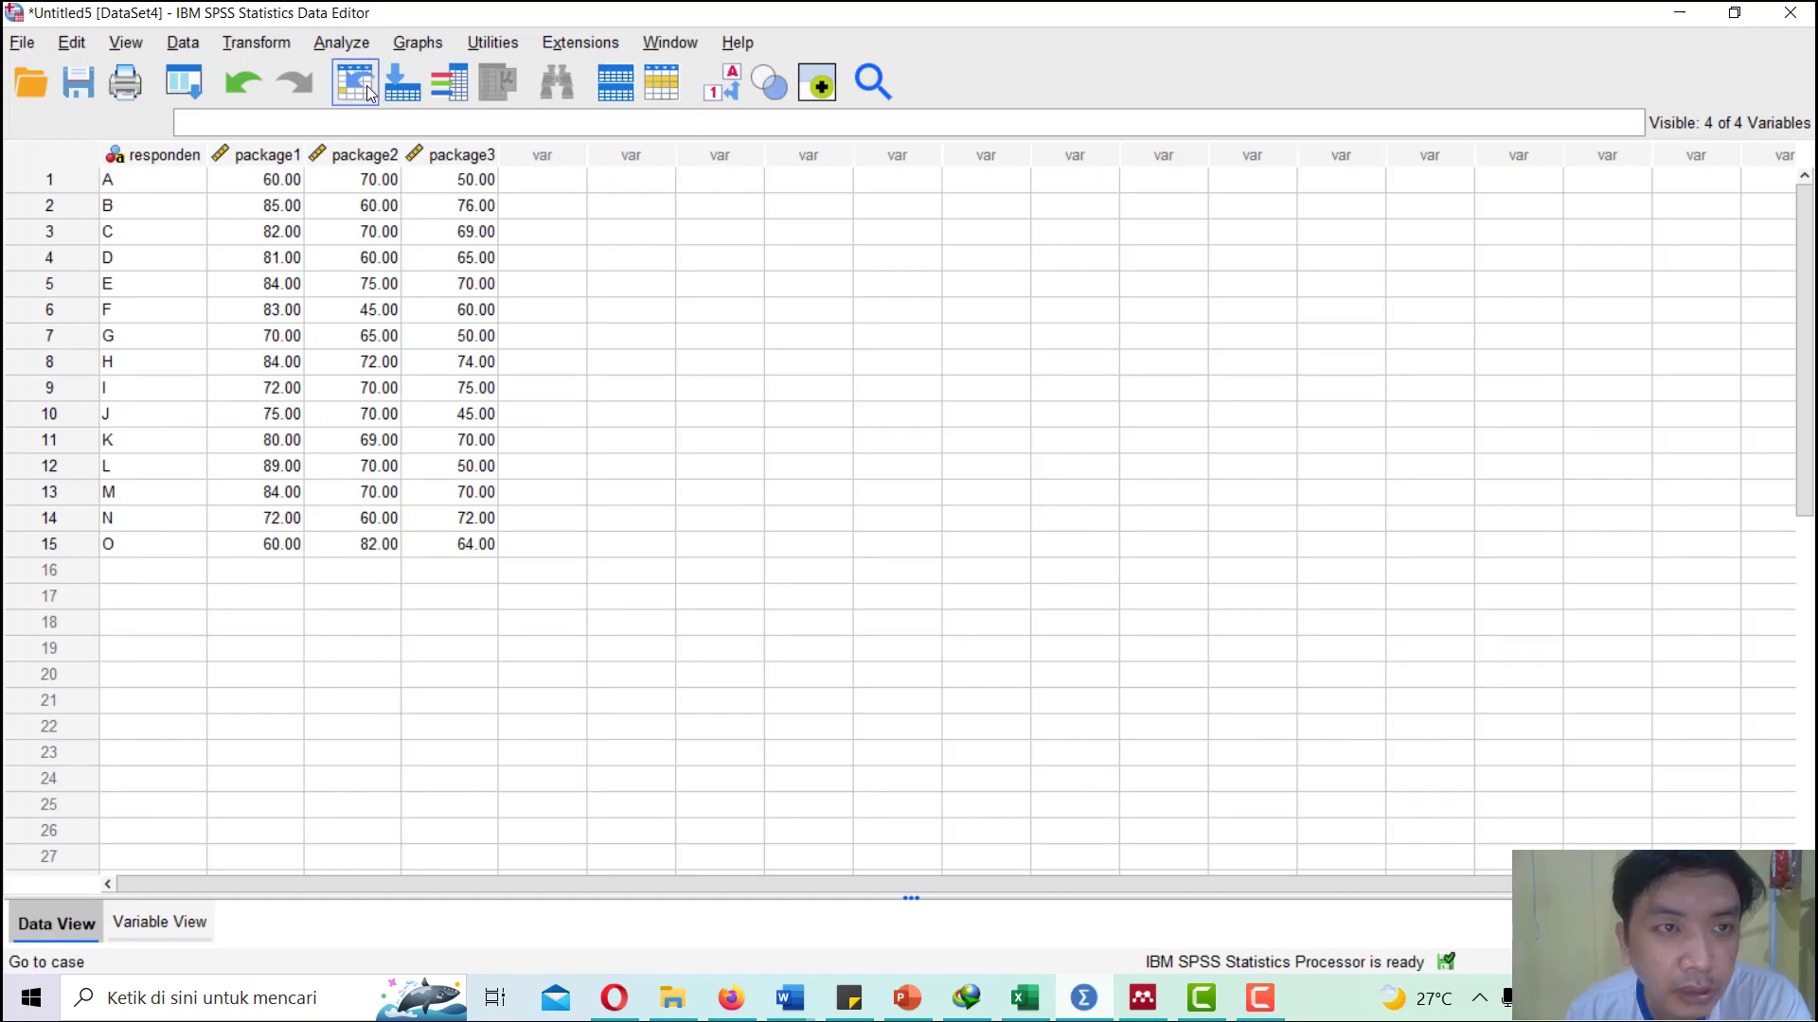
- Set up an Explore analysis with package 1, package 2 and package 3 as the dependent variables
click(357, 44)
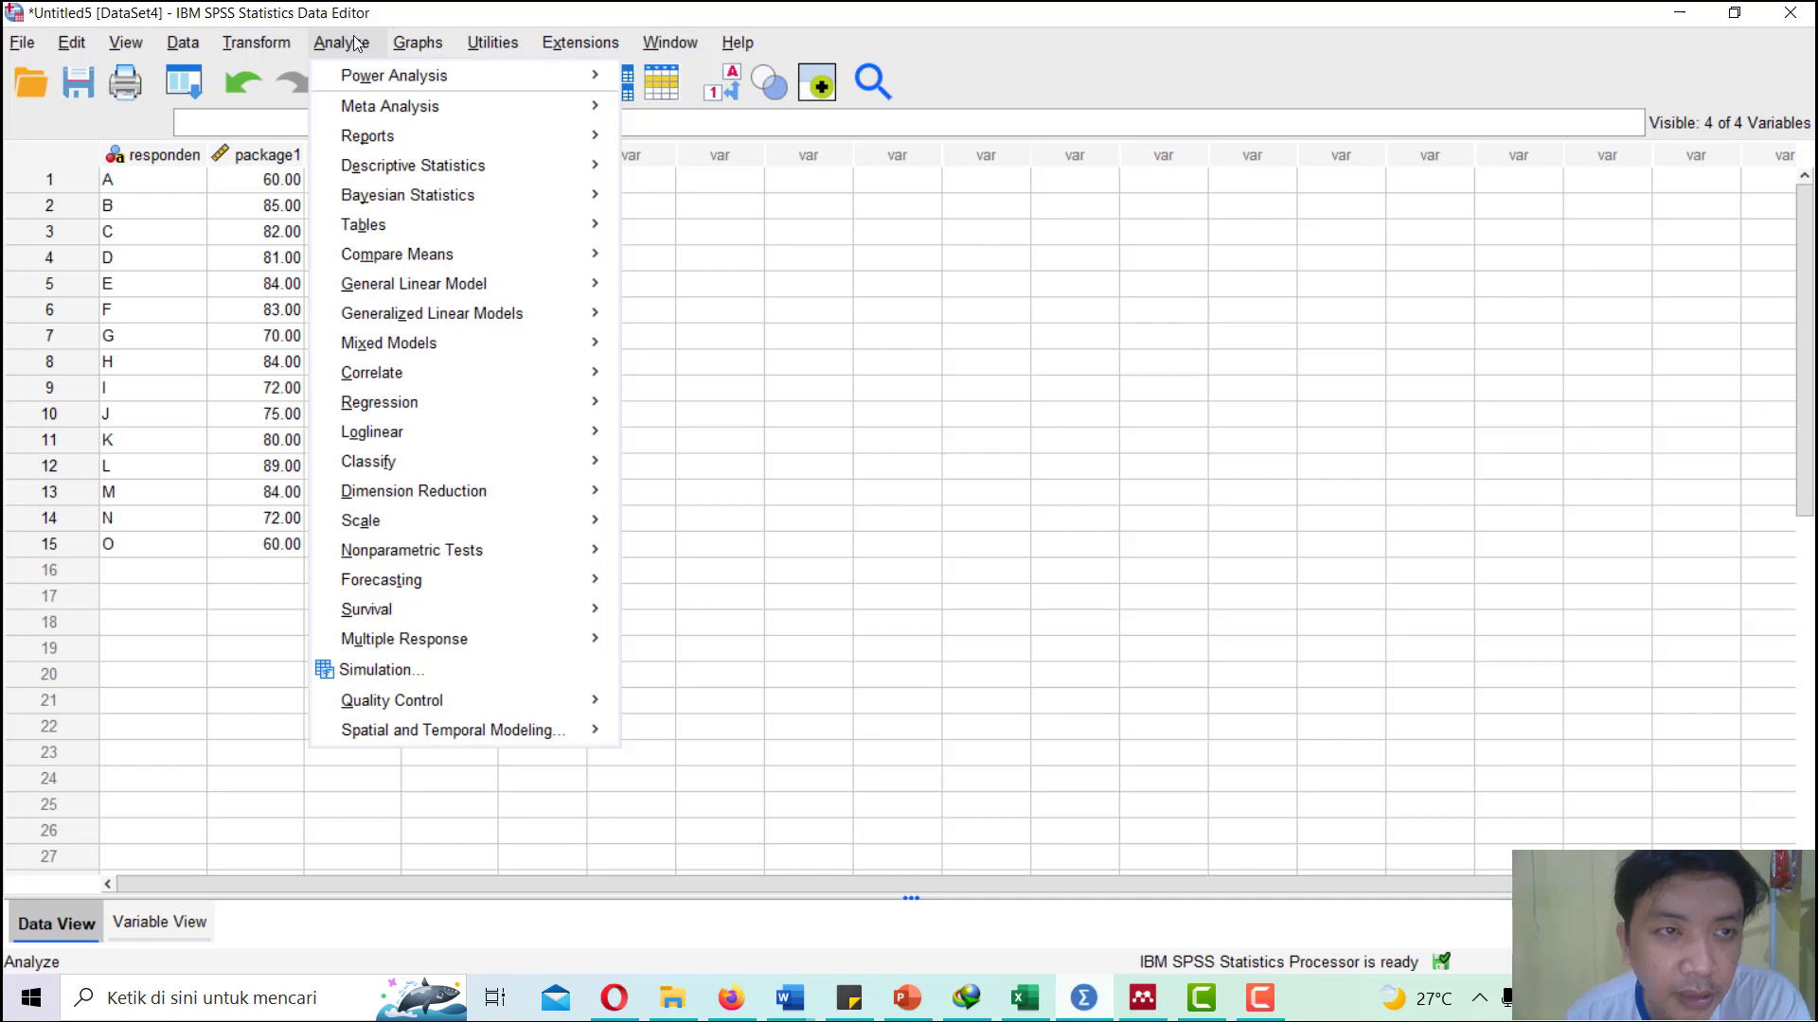
mouse_move(545, 167)
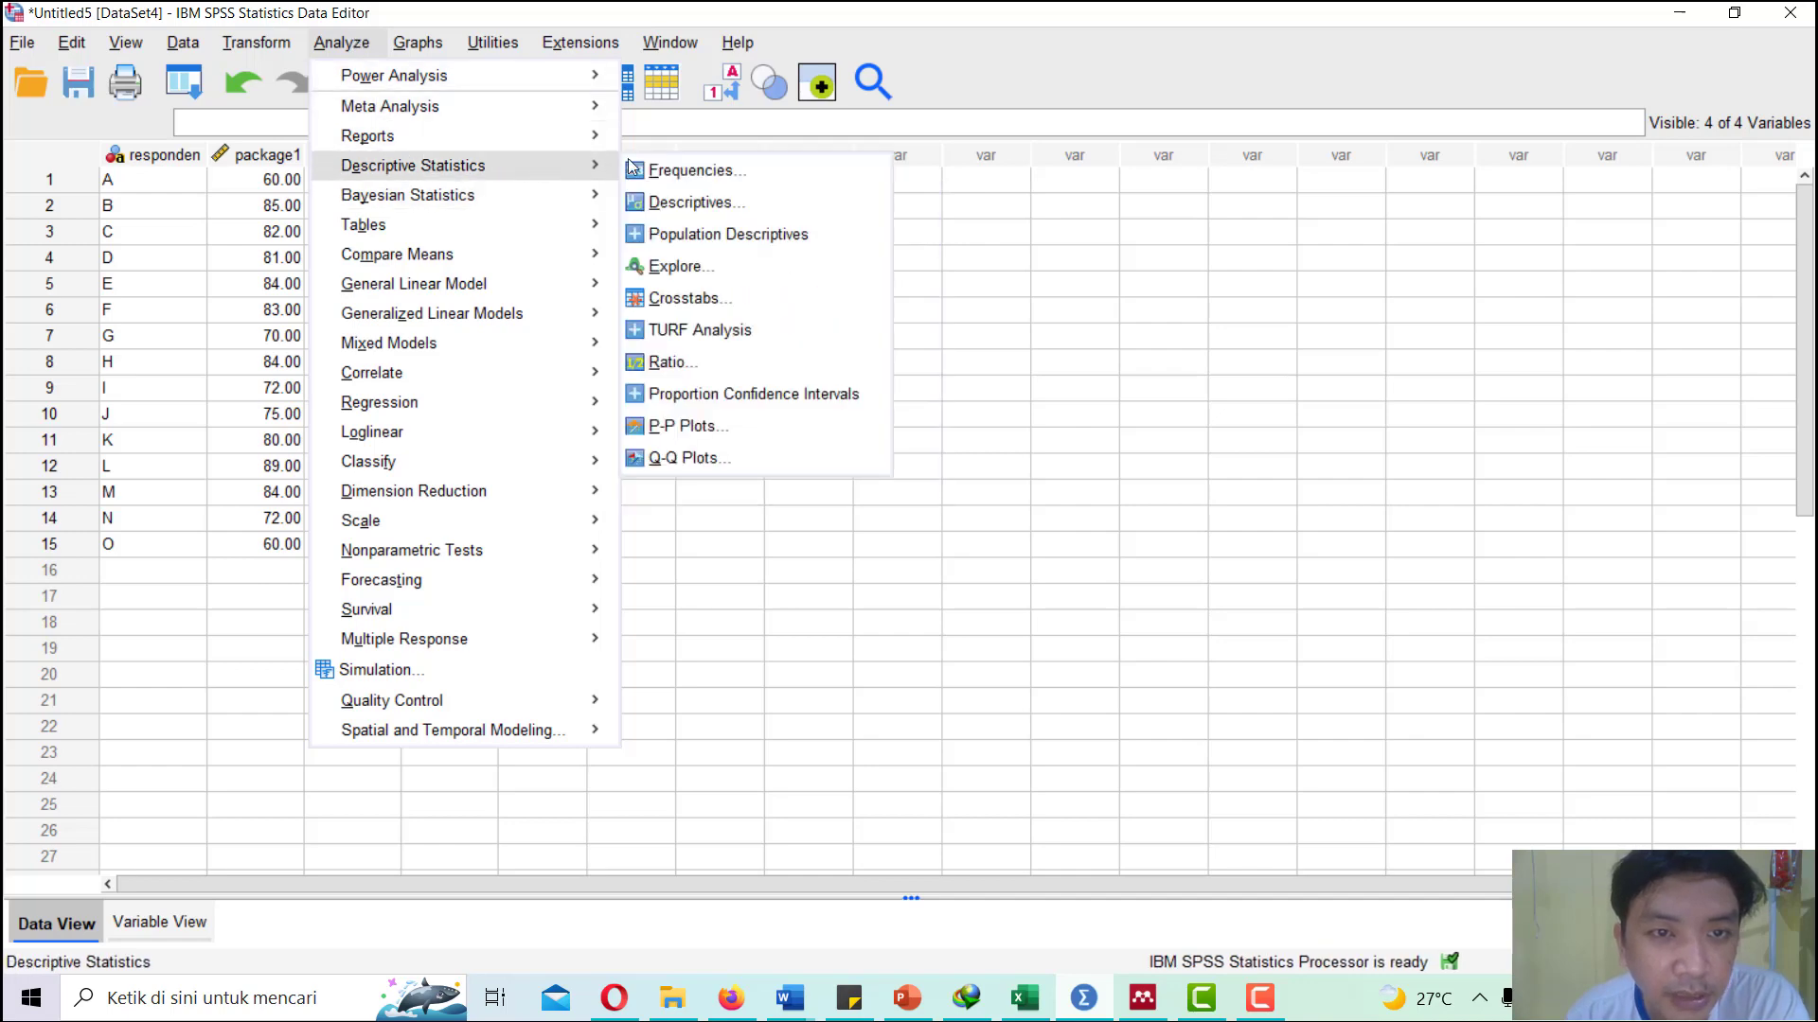
click(684, 267)
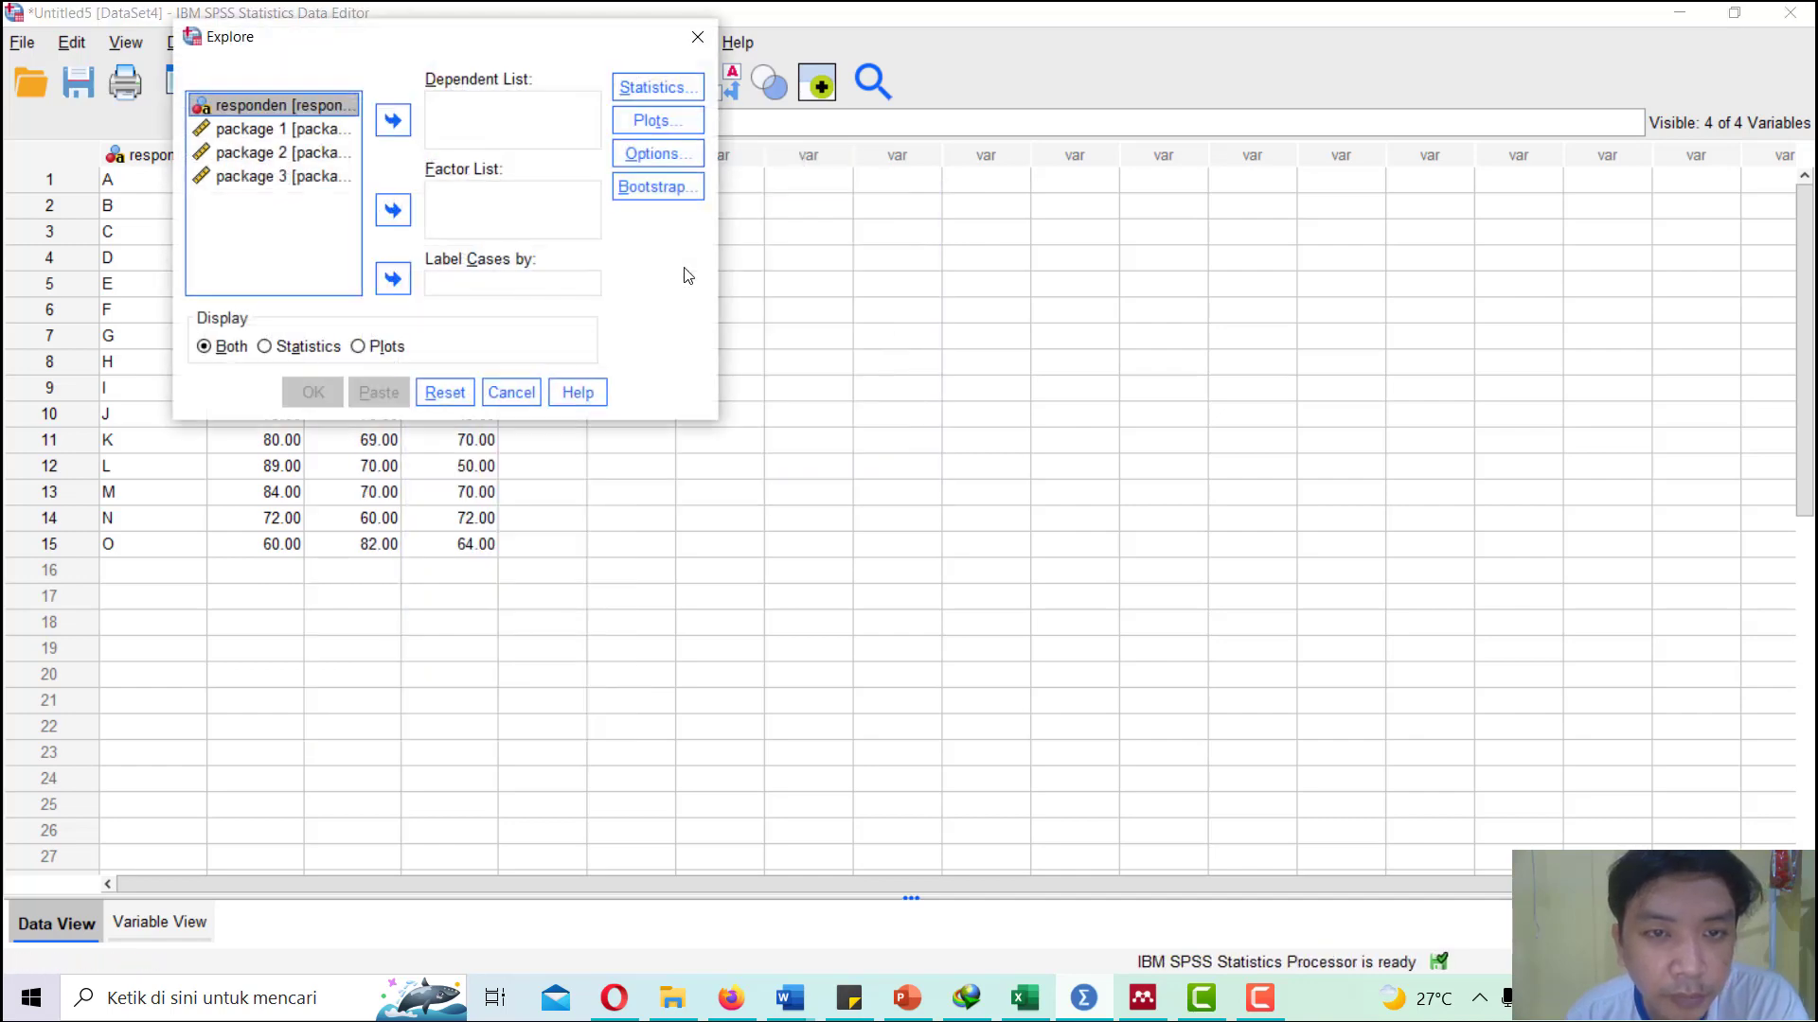
click(304, 130)
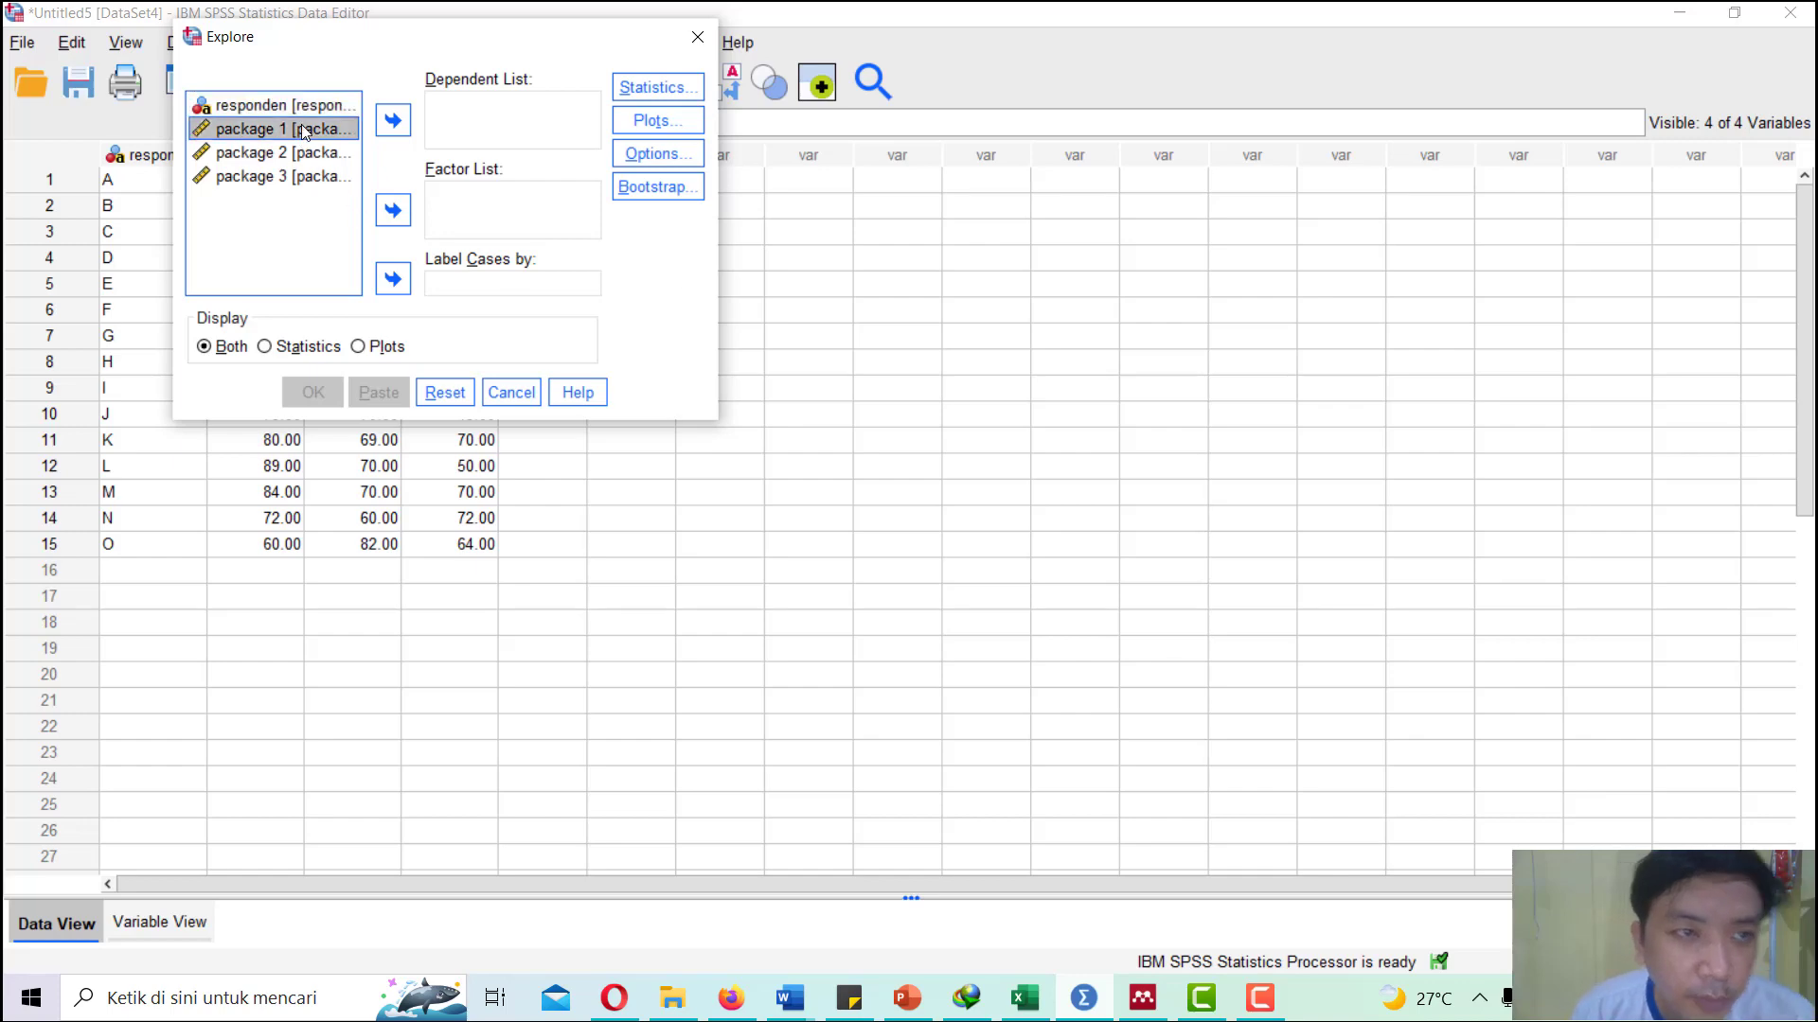
shift+click(293, 177)
click(399, 118)
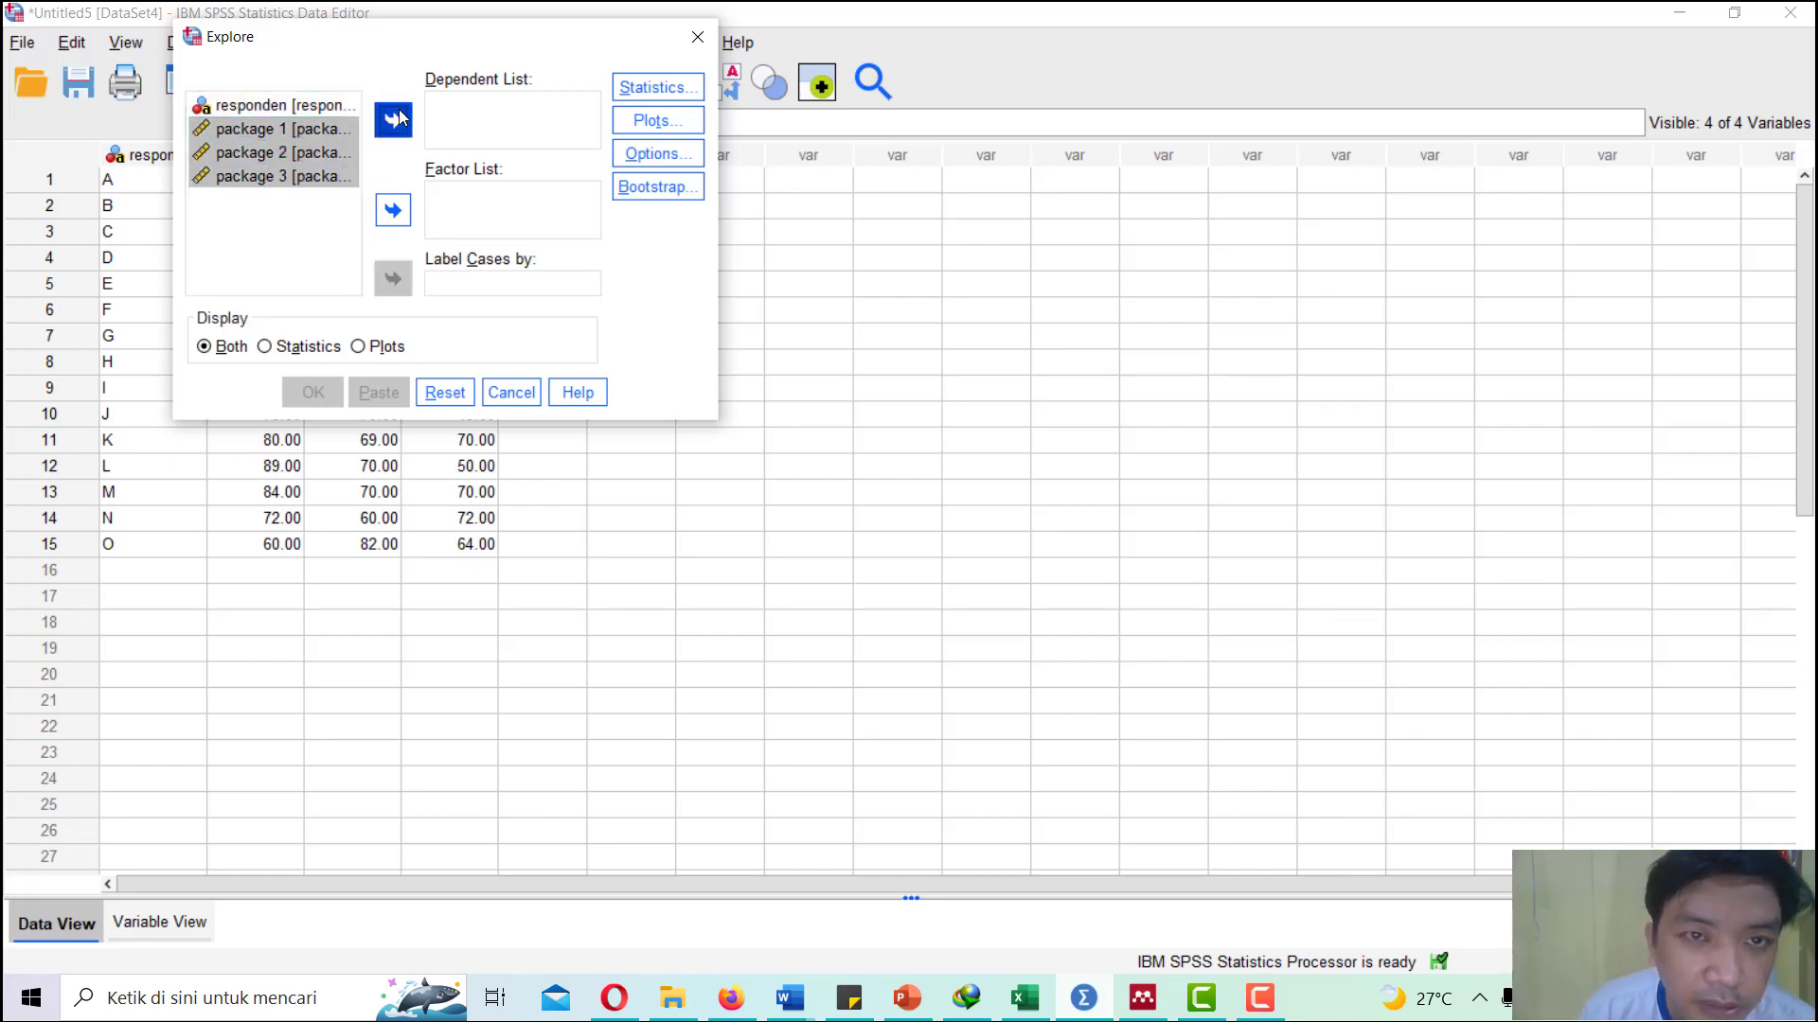
- Add histograms and normality plots with tests to the Explore analysis and run it
click(655, 124)
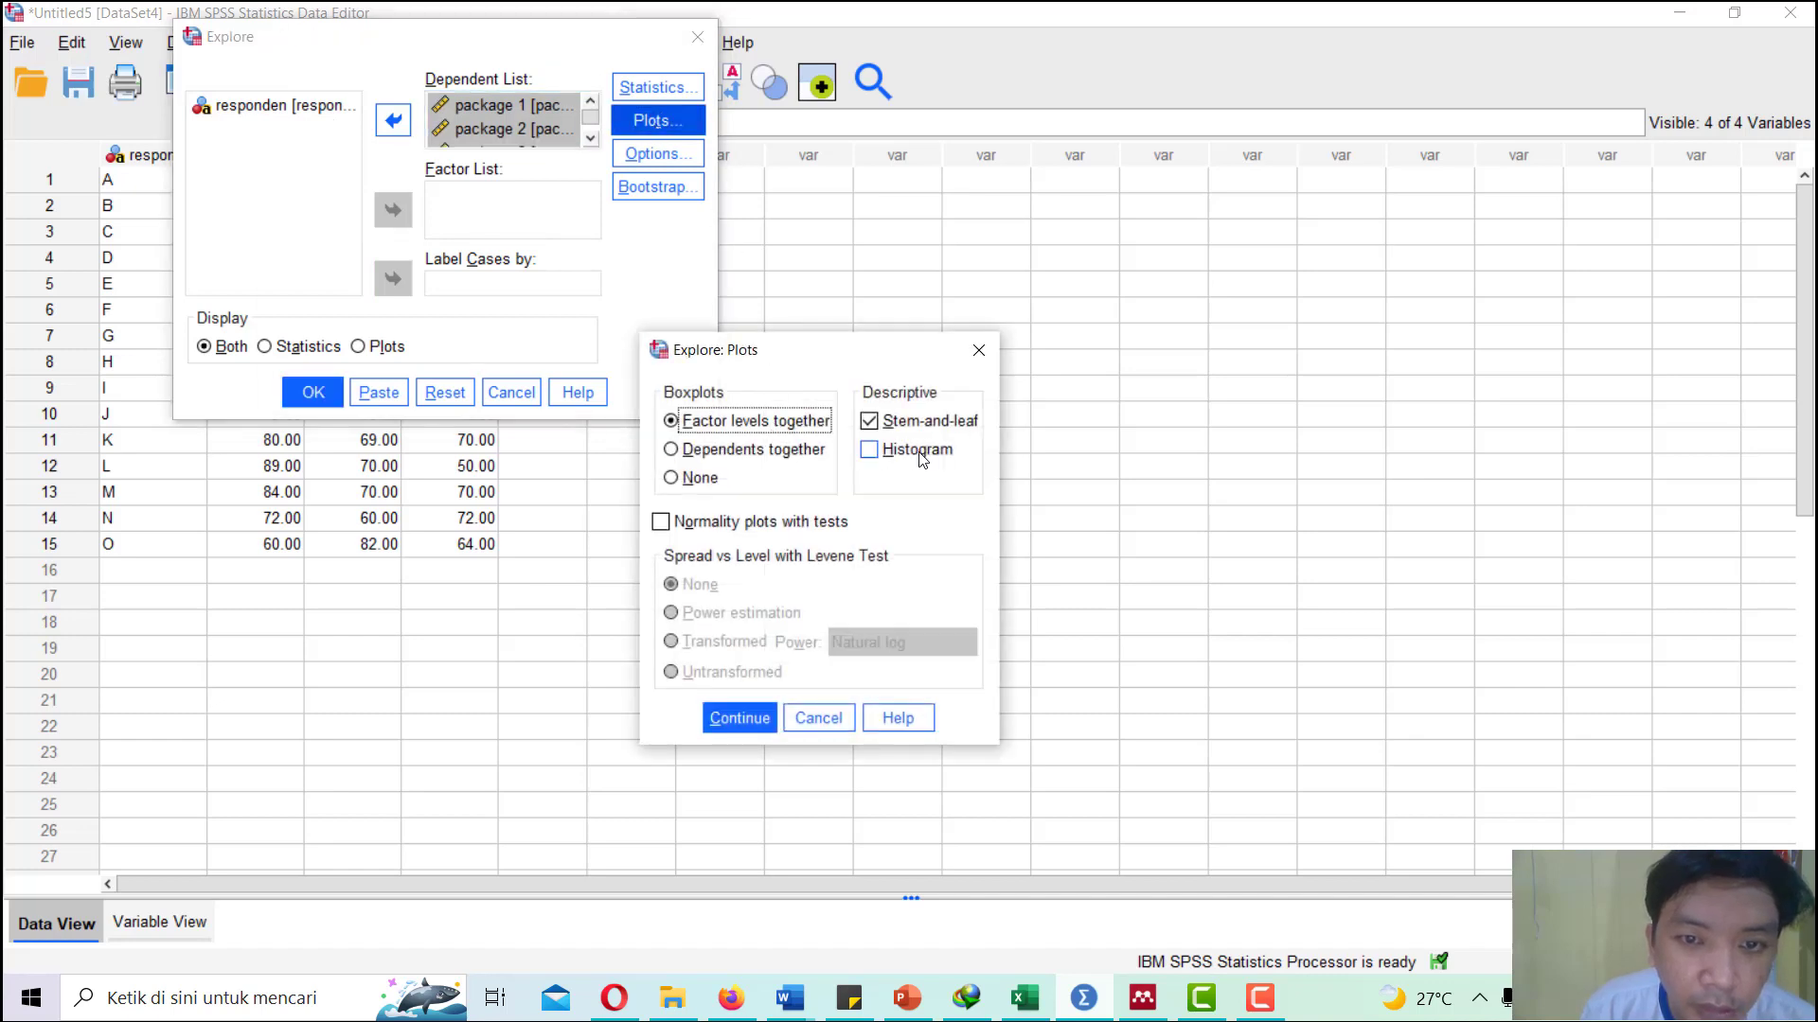
click(920, 456)
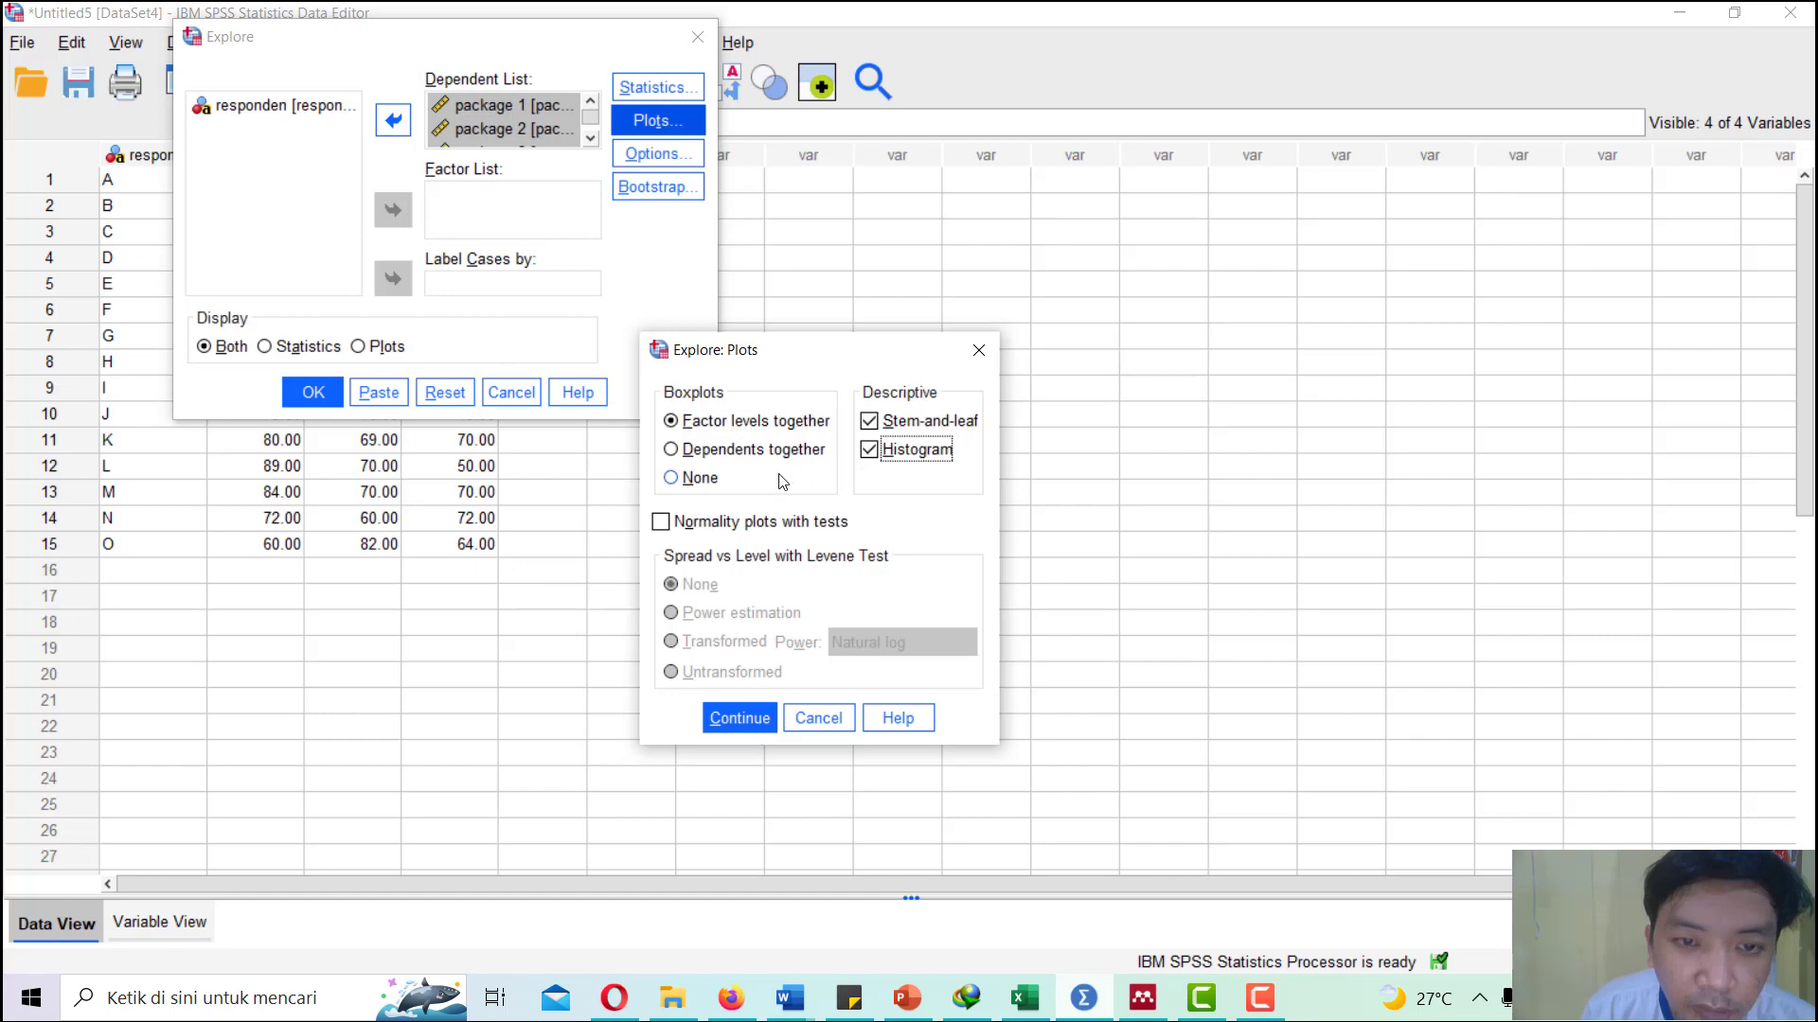
click(724, 524)
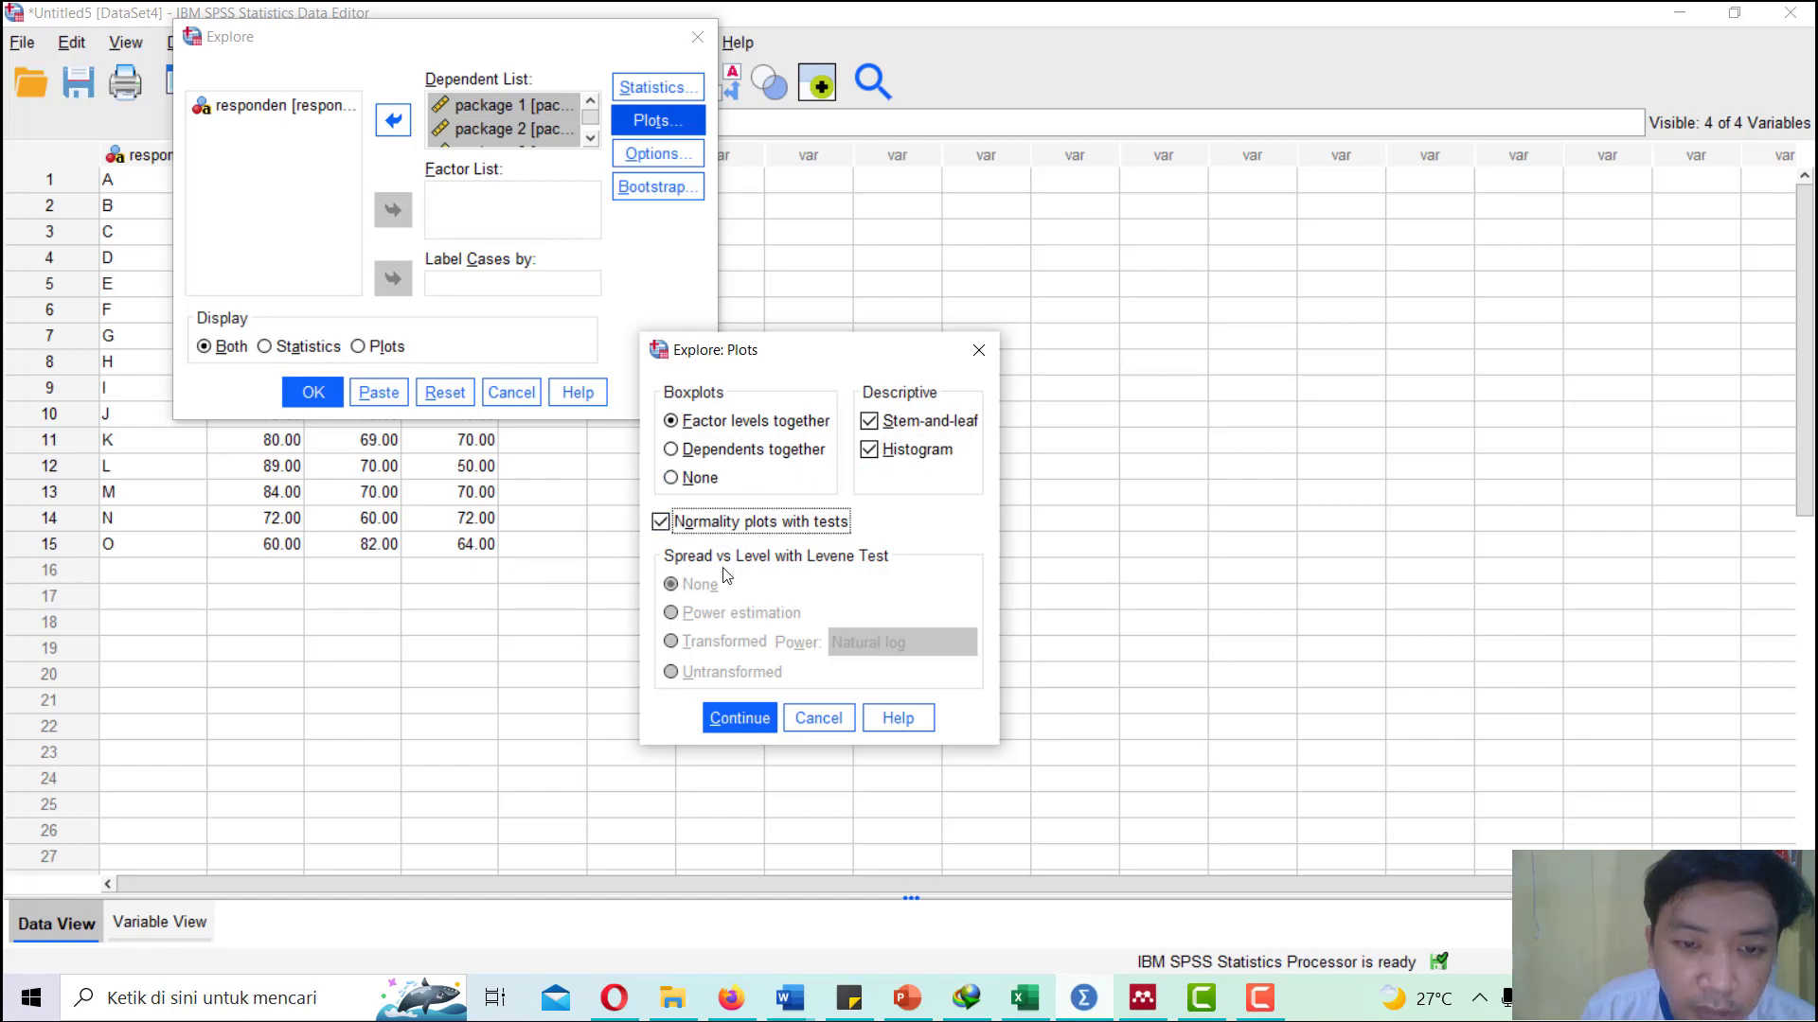
click(753, 724)
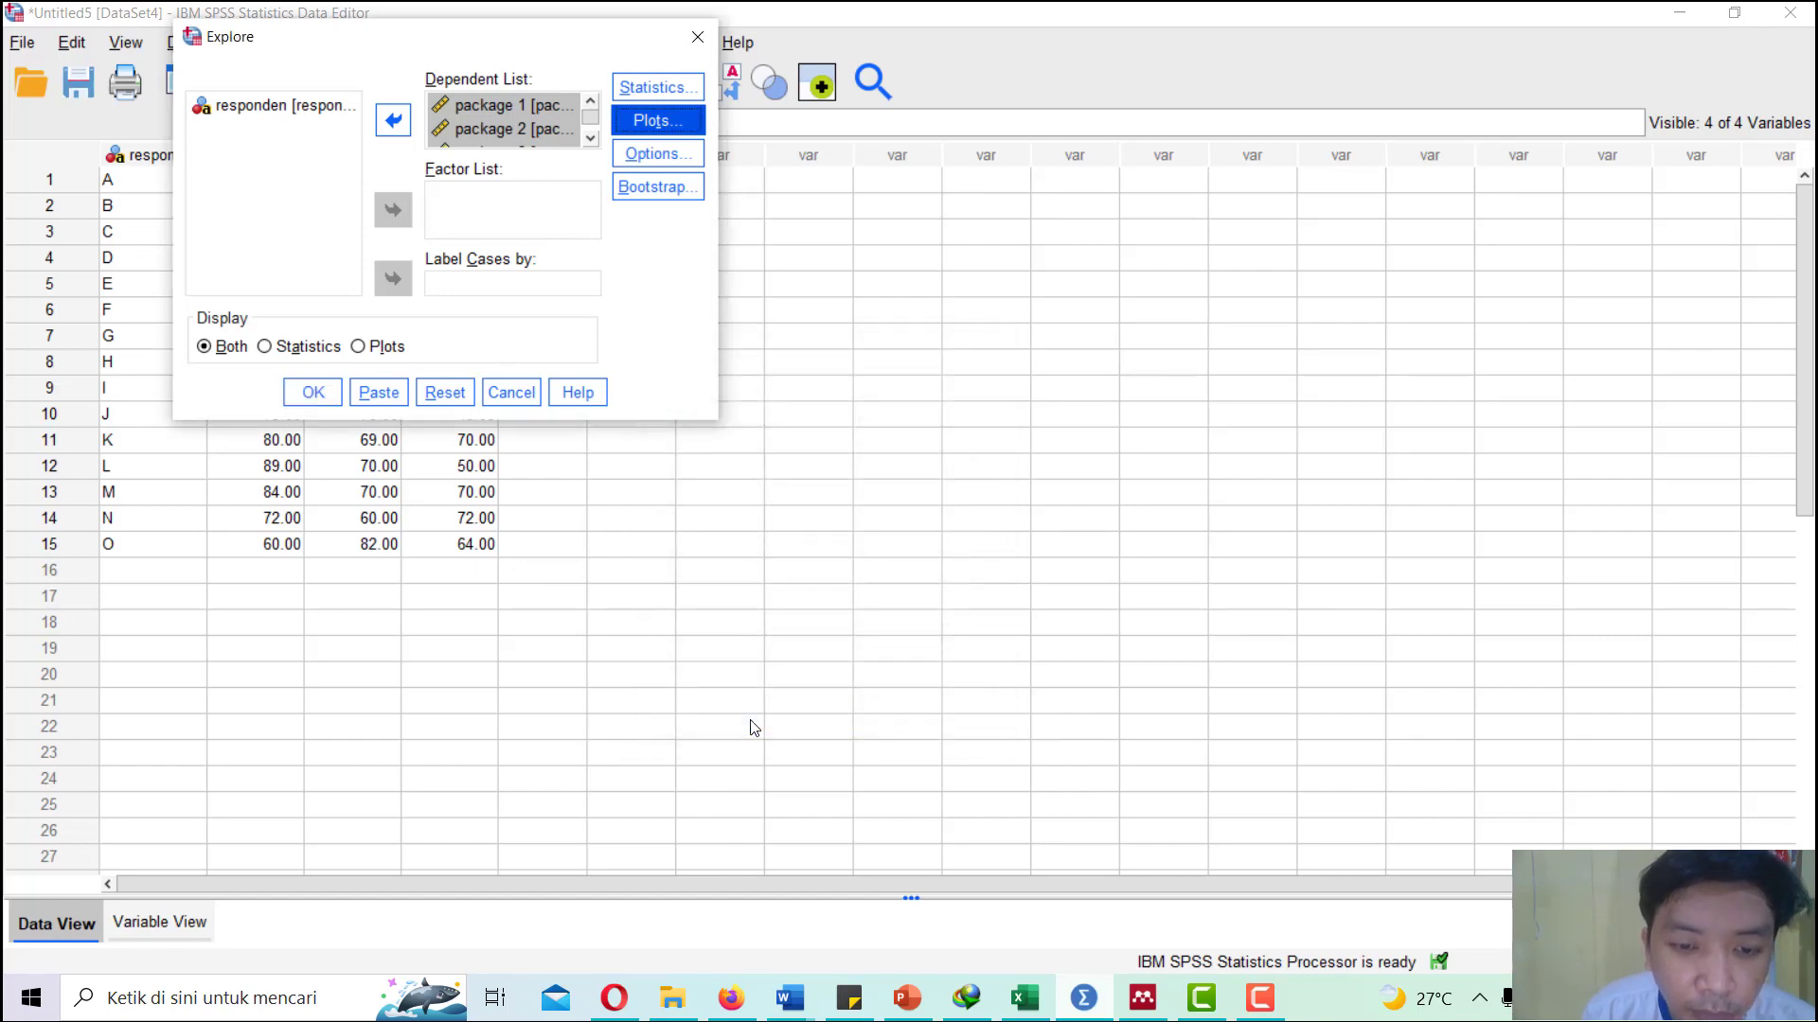
click(312, 392)
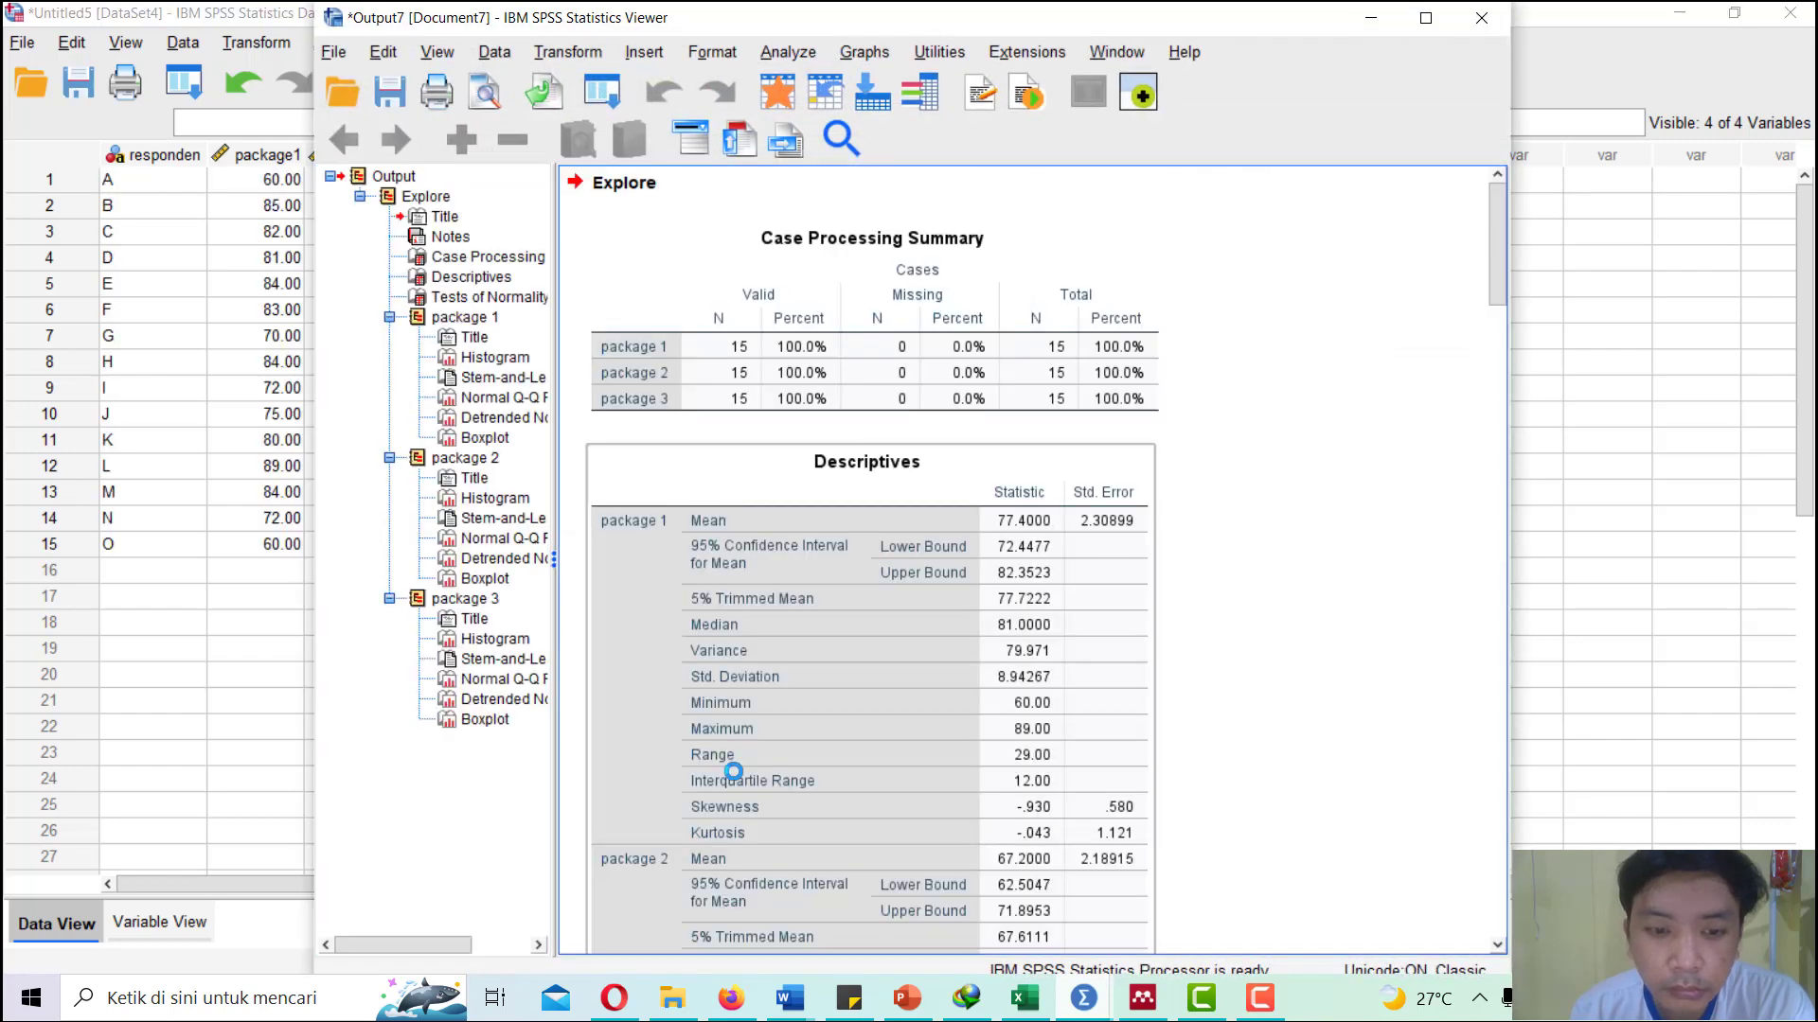
- Examine the Case Processing Summary and Tests of Normality tables in the maximized output, and return to the data
click(1431, 32)
click(570, 210)
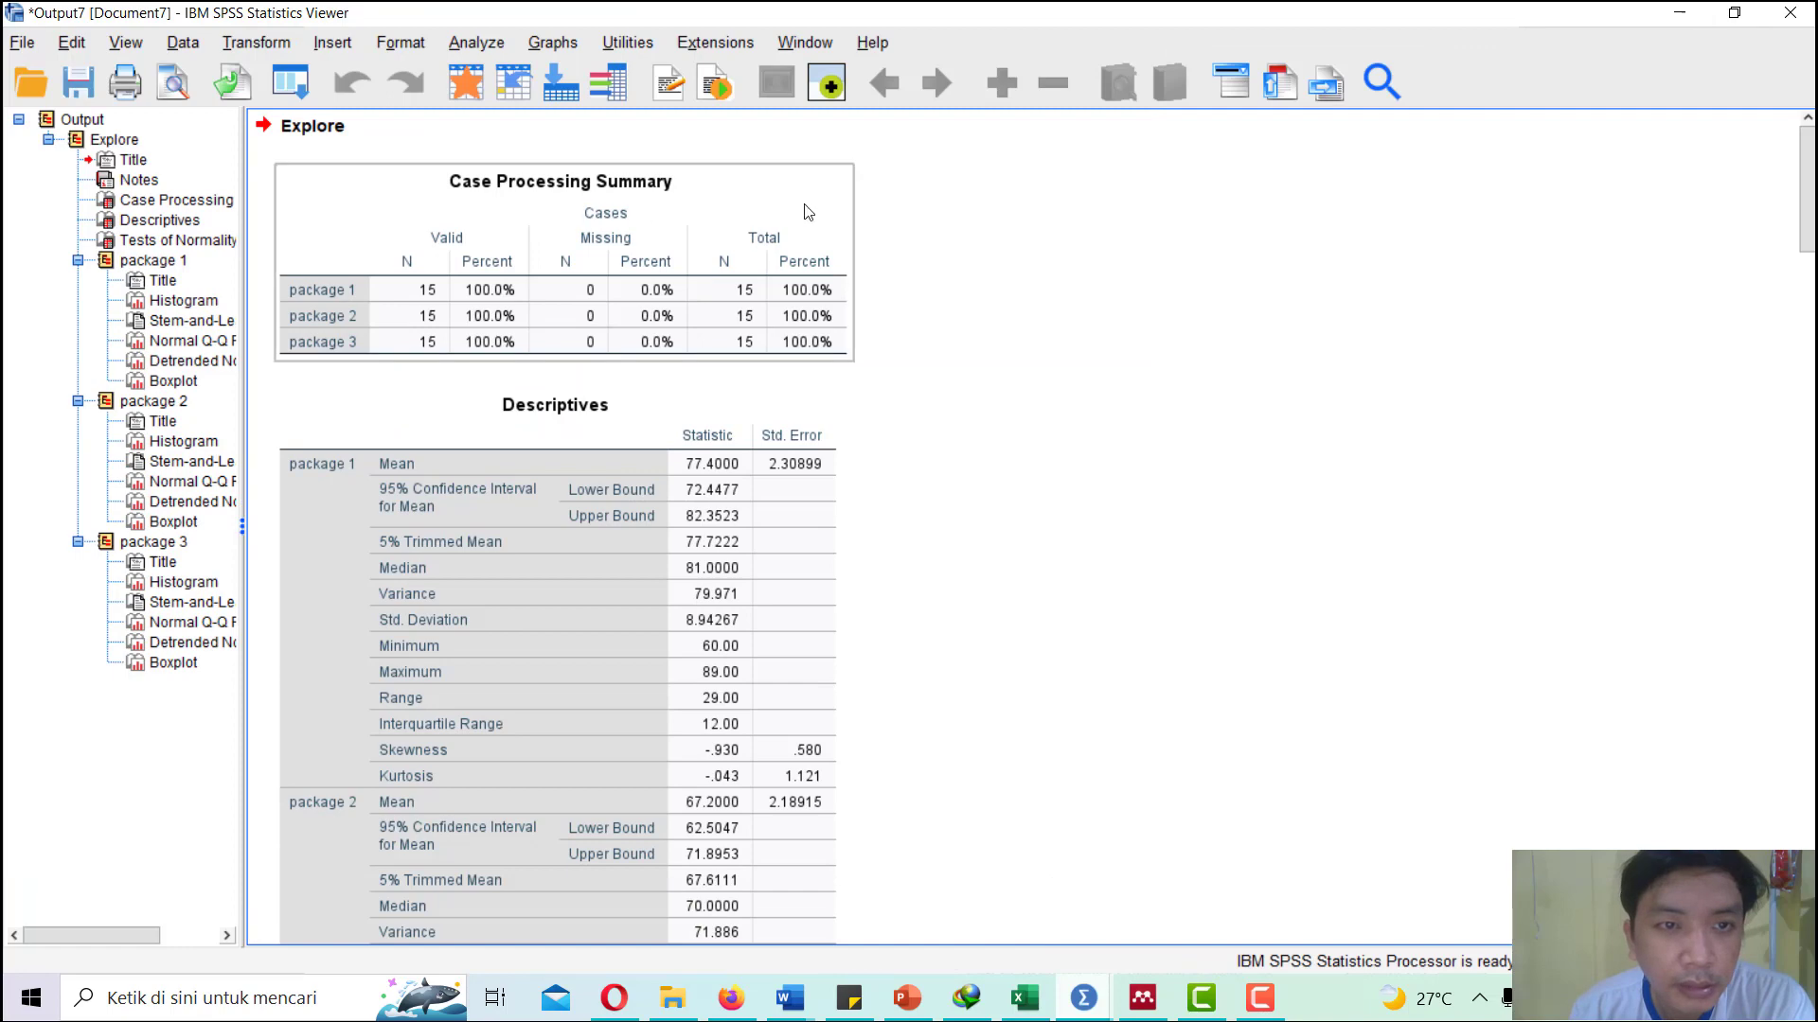
click(914, 249)
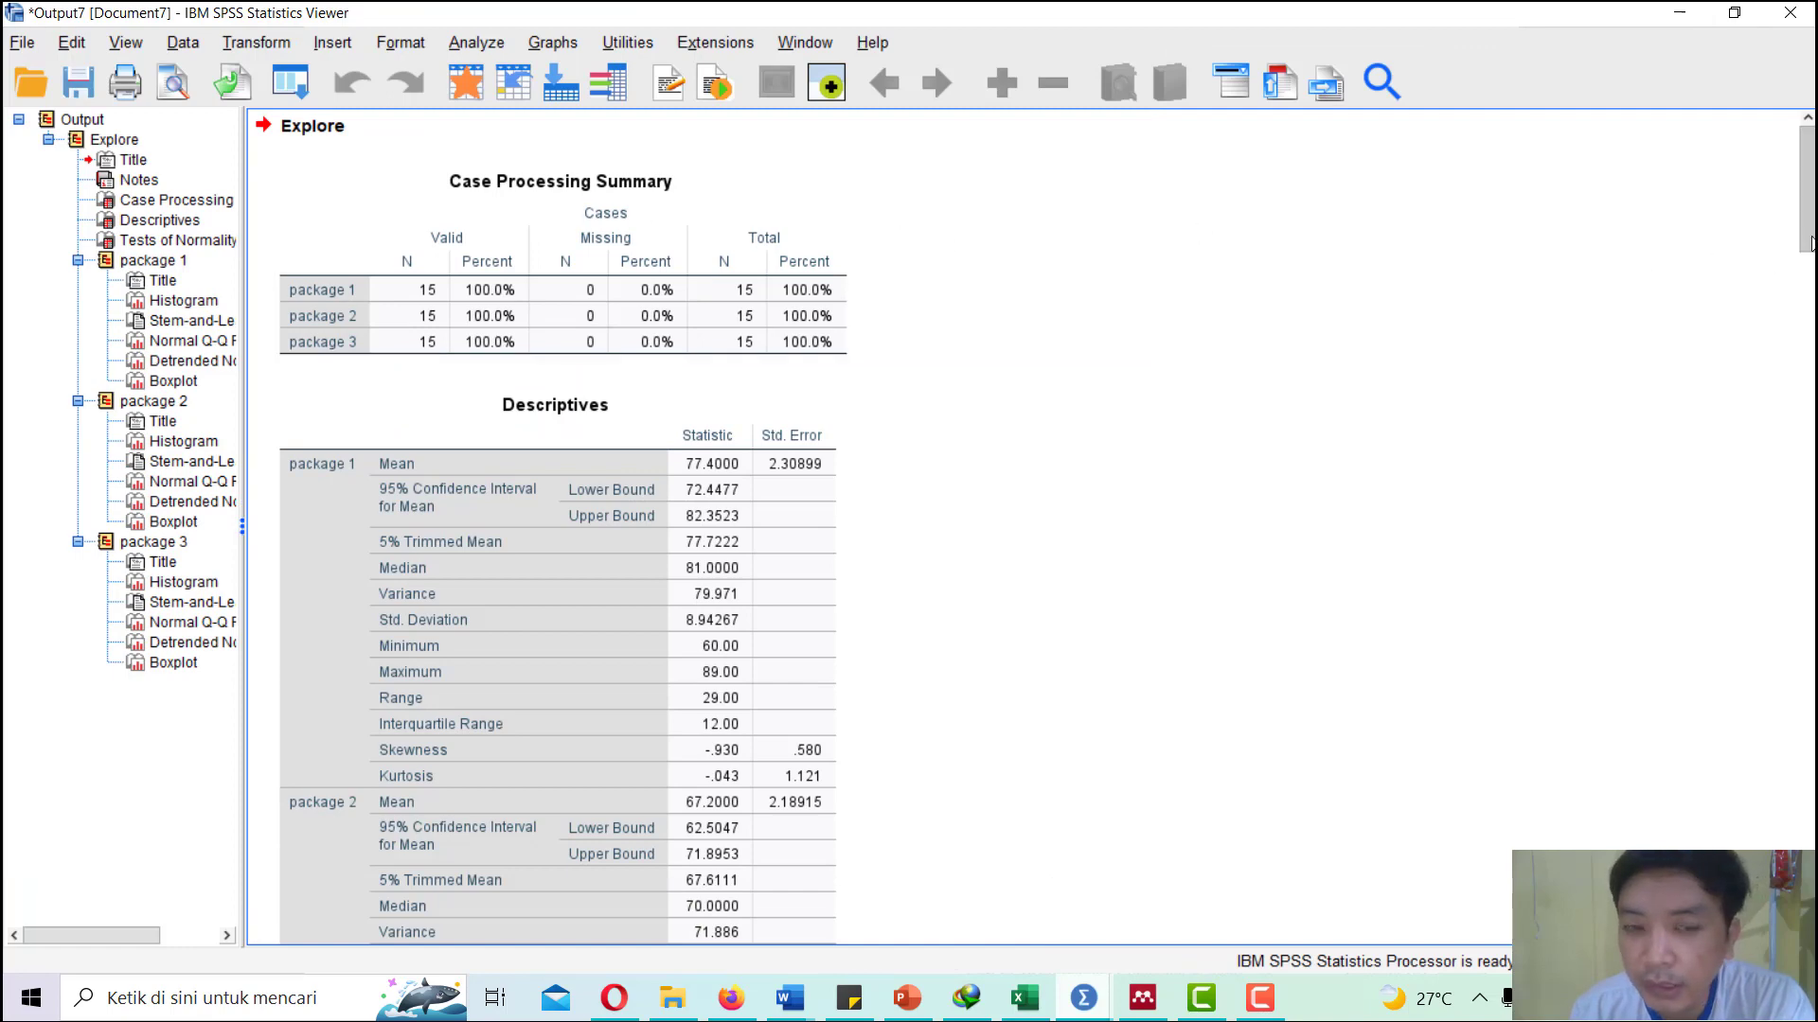
drag(1809, 243, 1810, 423)
click(779, 308)
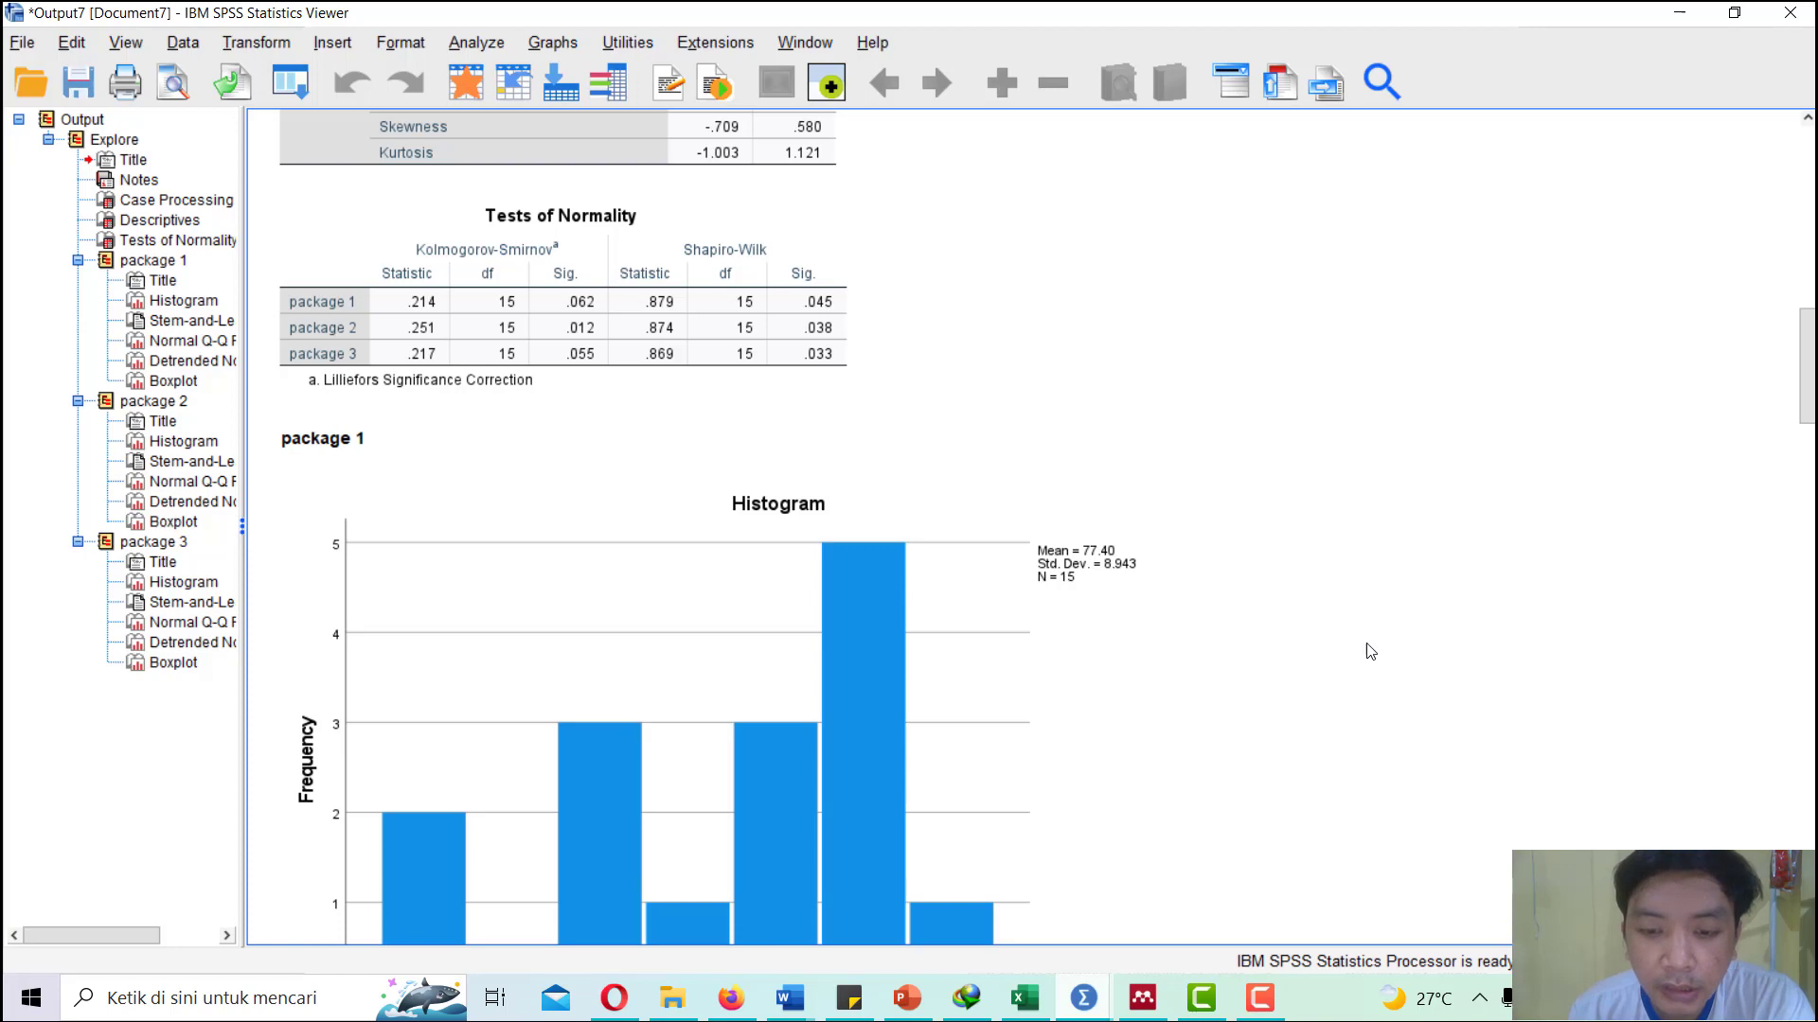
click(1679, 13)
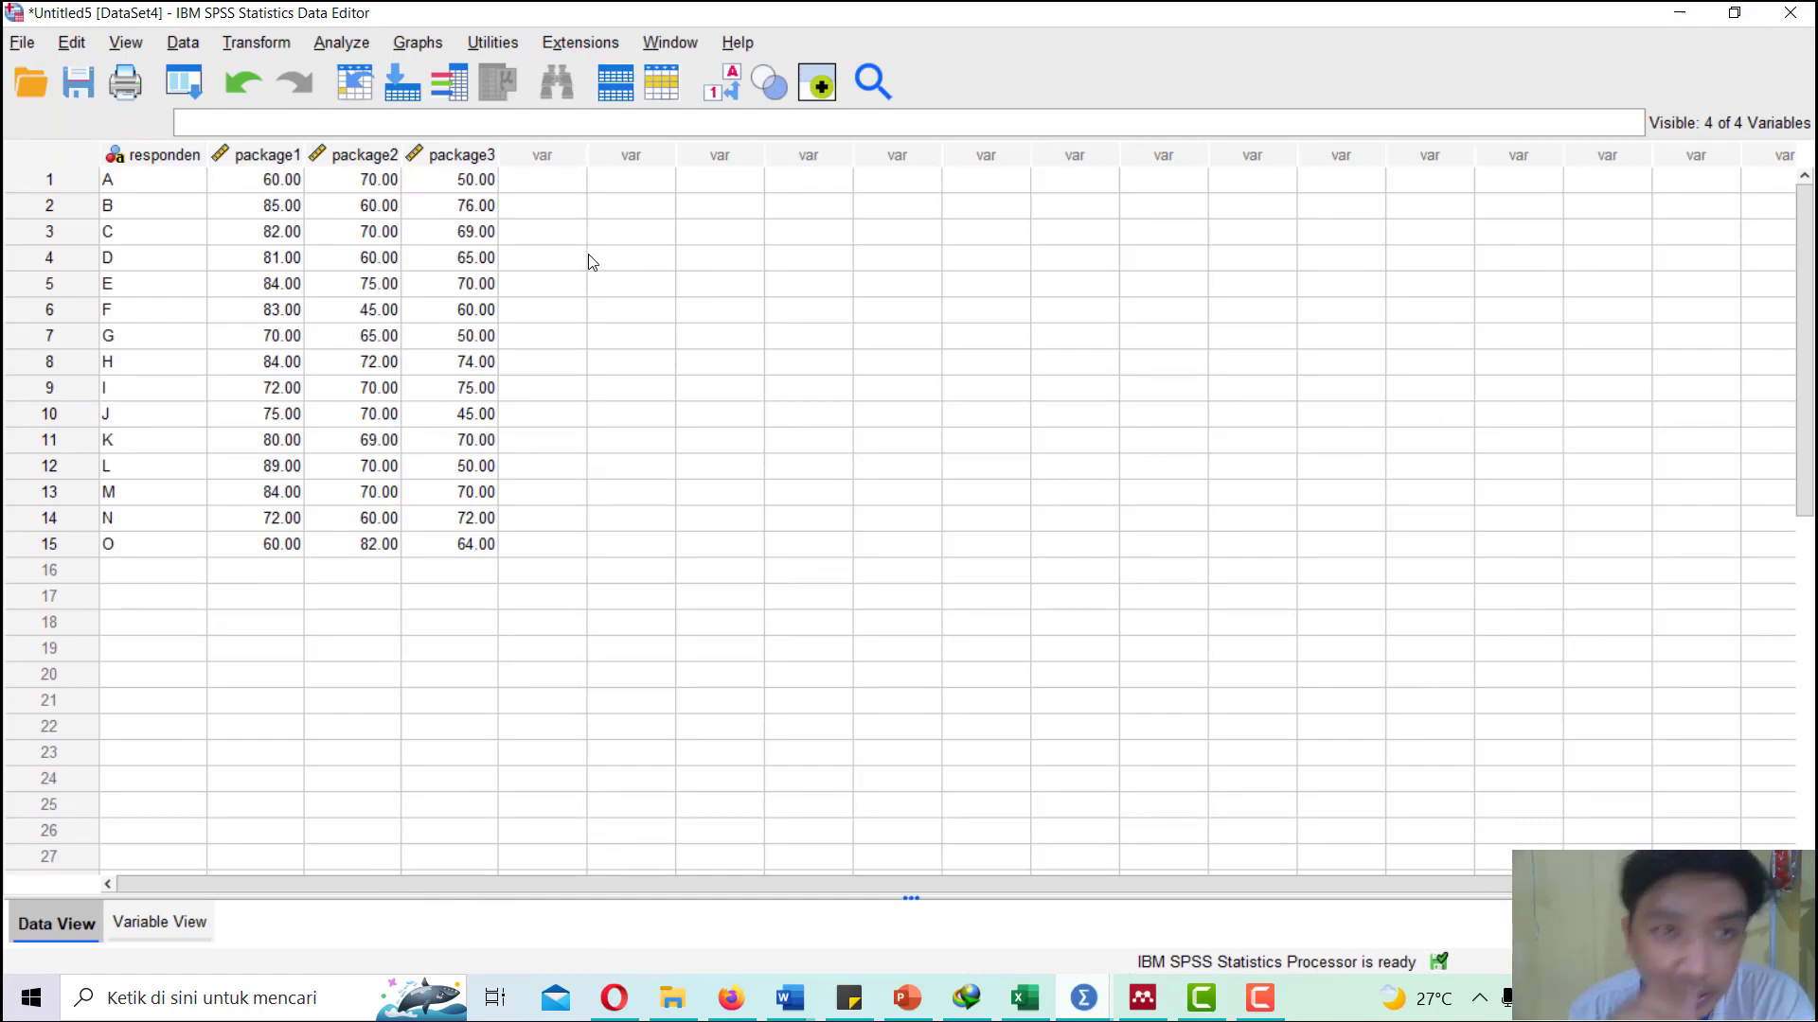
click(345, 42)
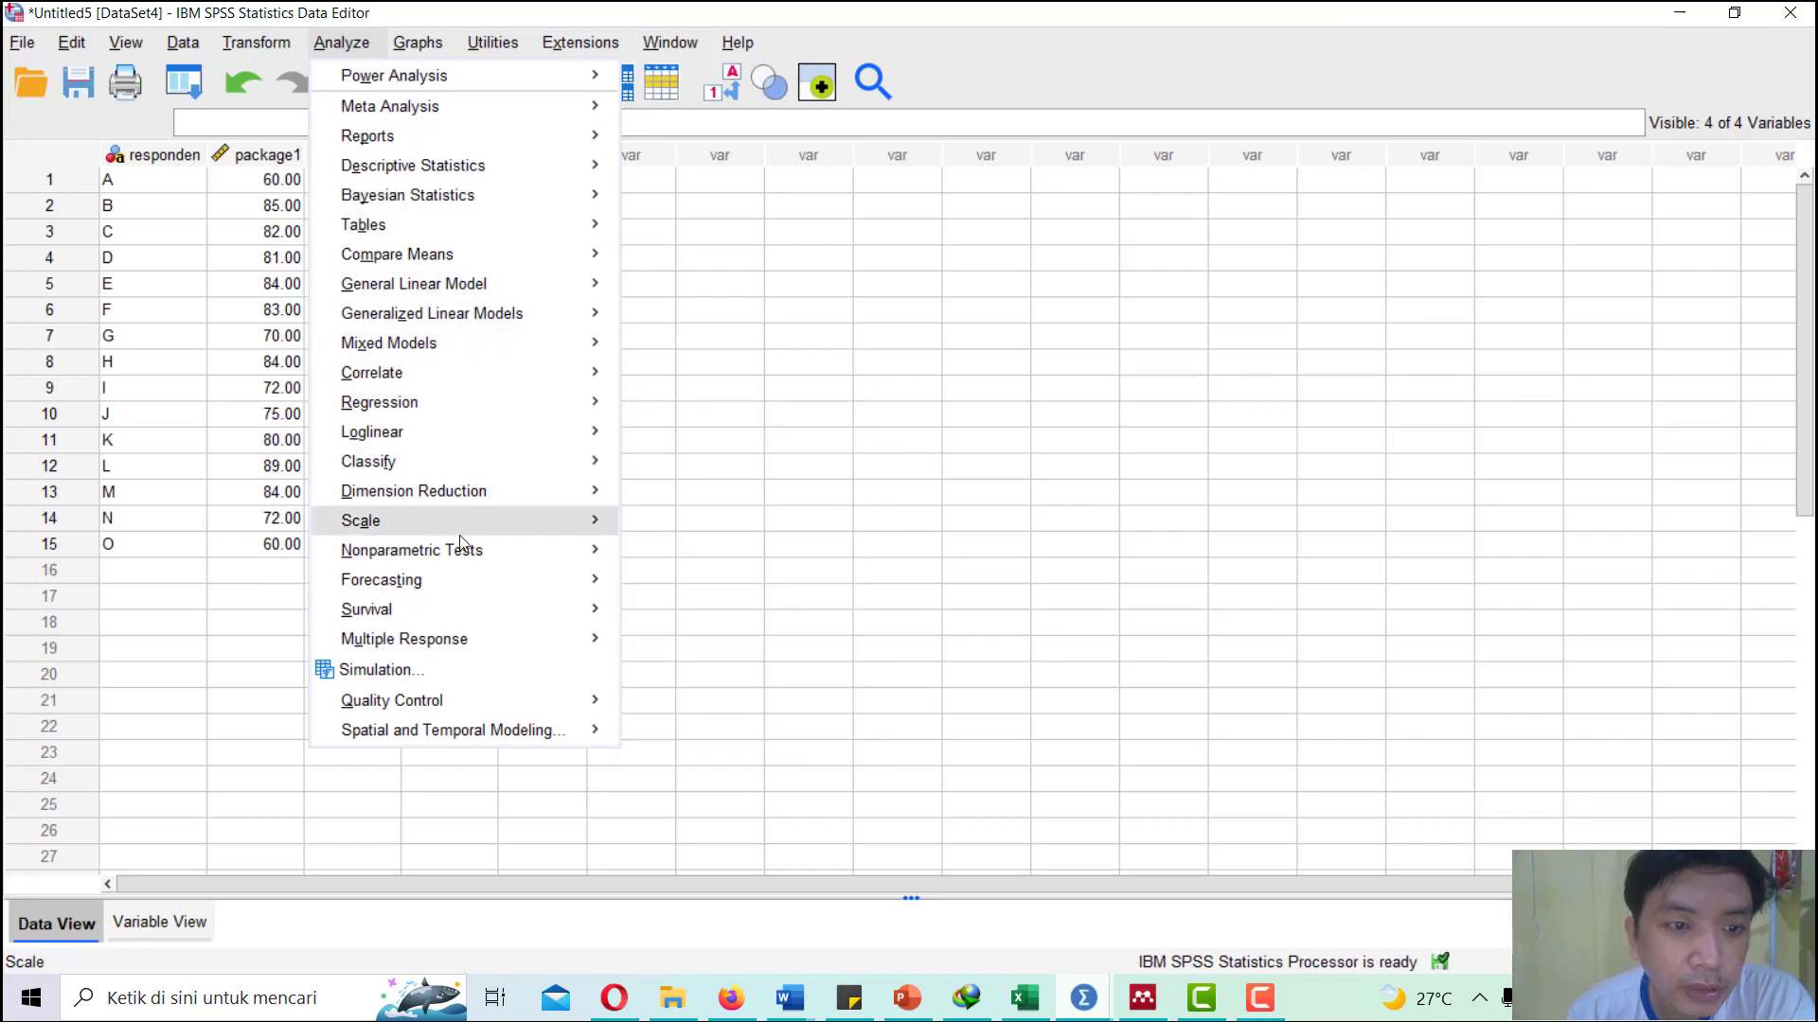
mouse_move(462, 550)
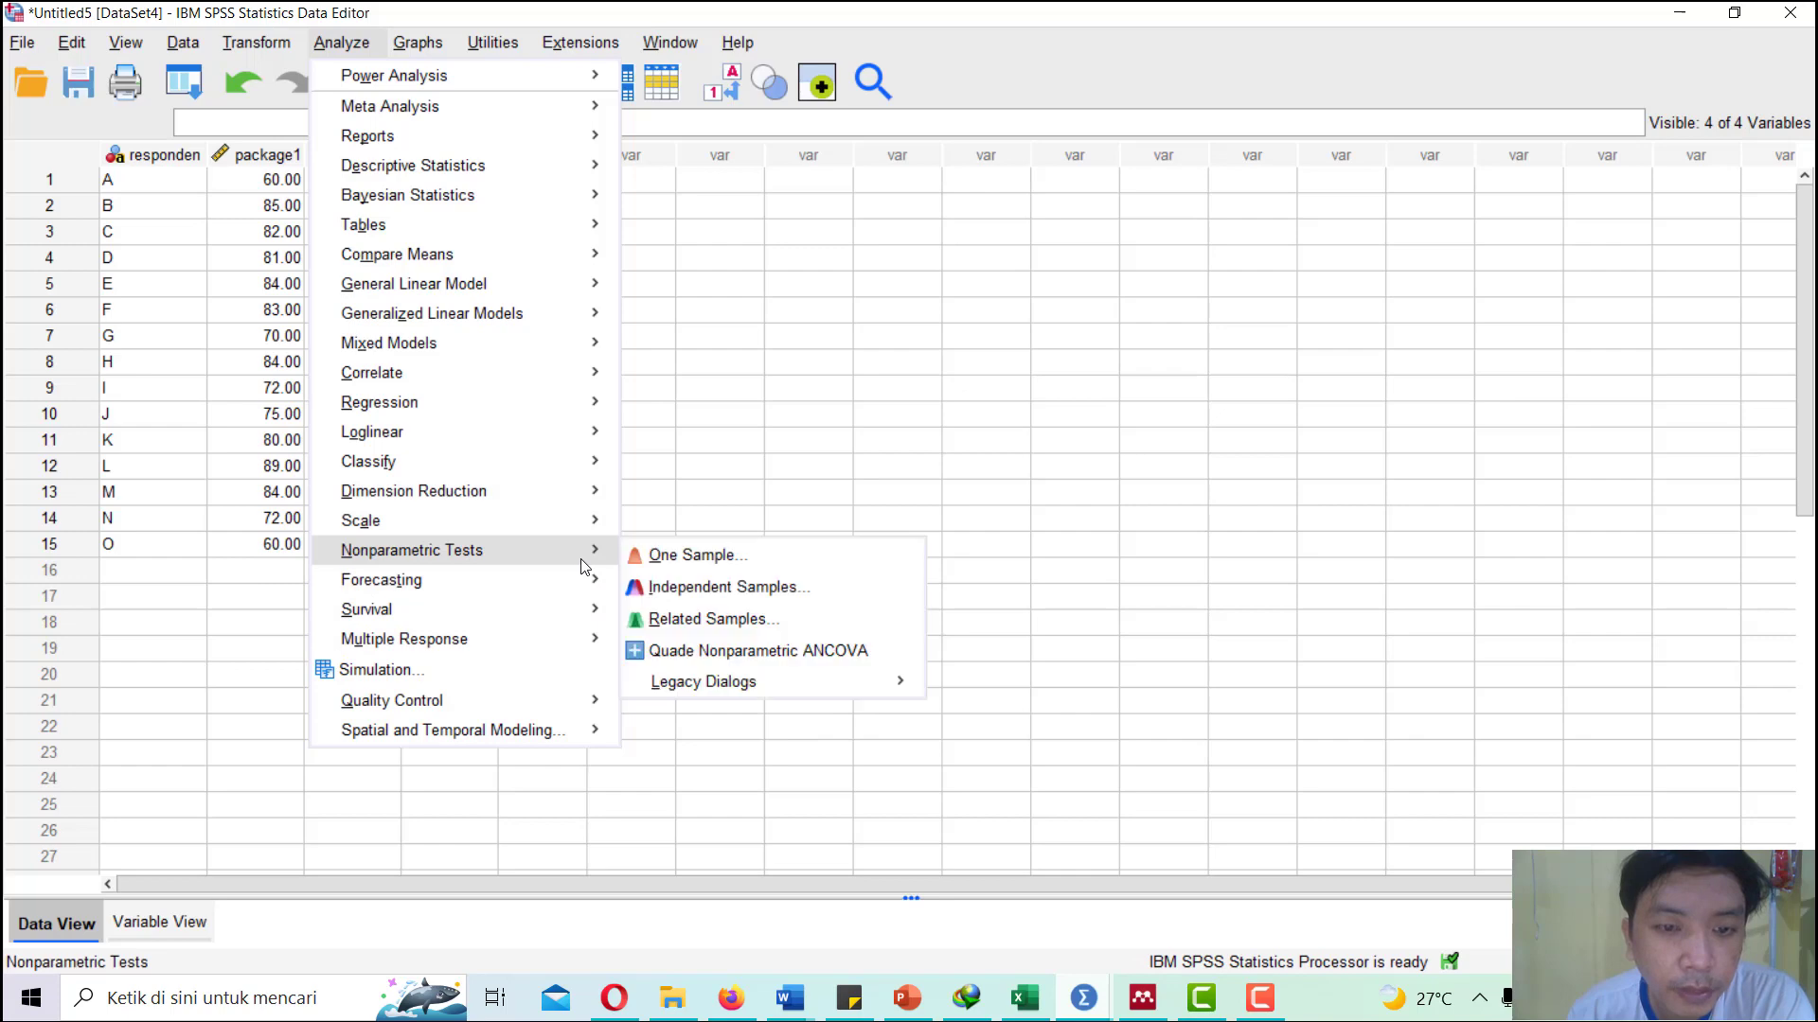
mouse_move(568, 580)
mouse_move(862, 677)
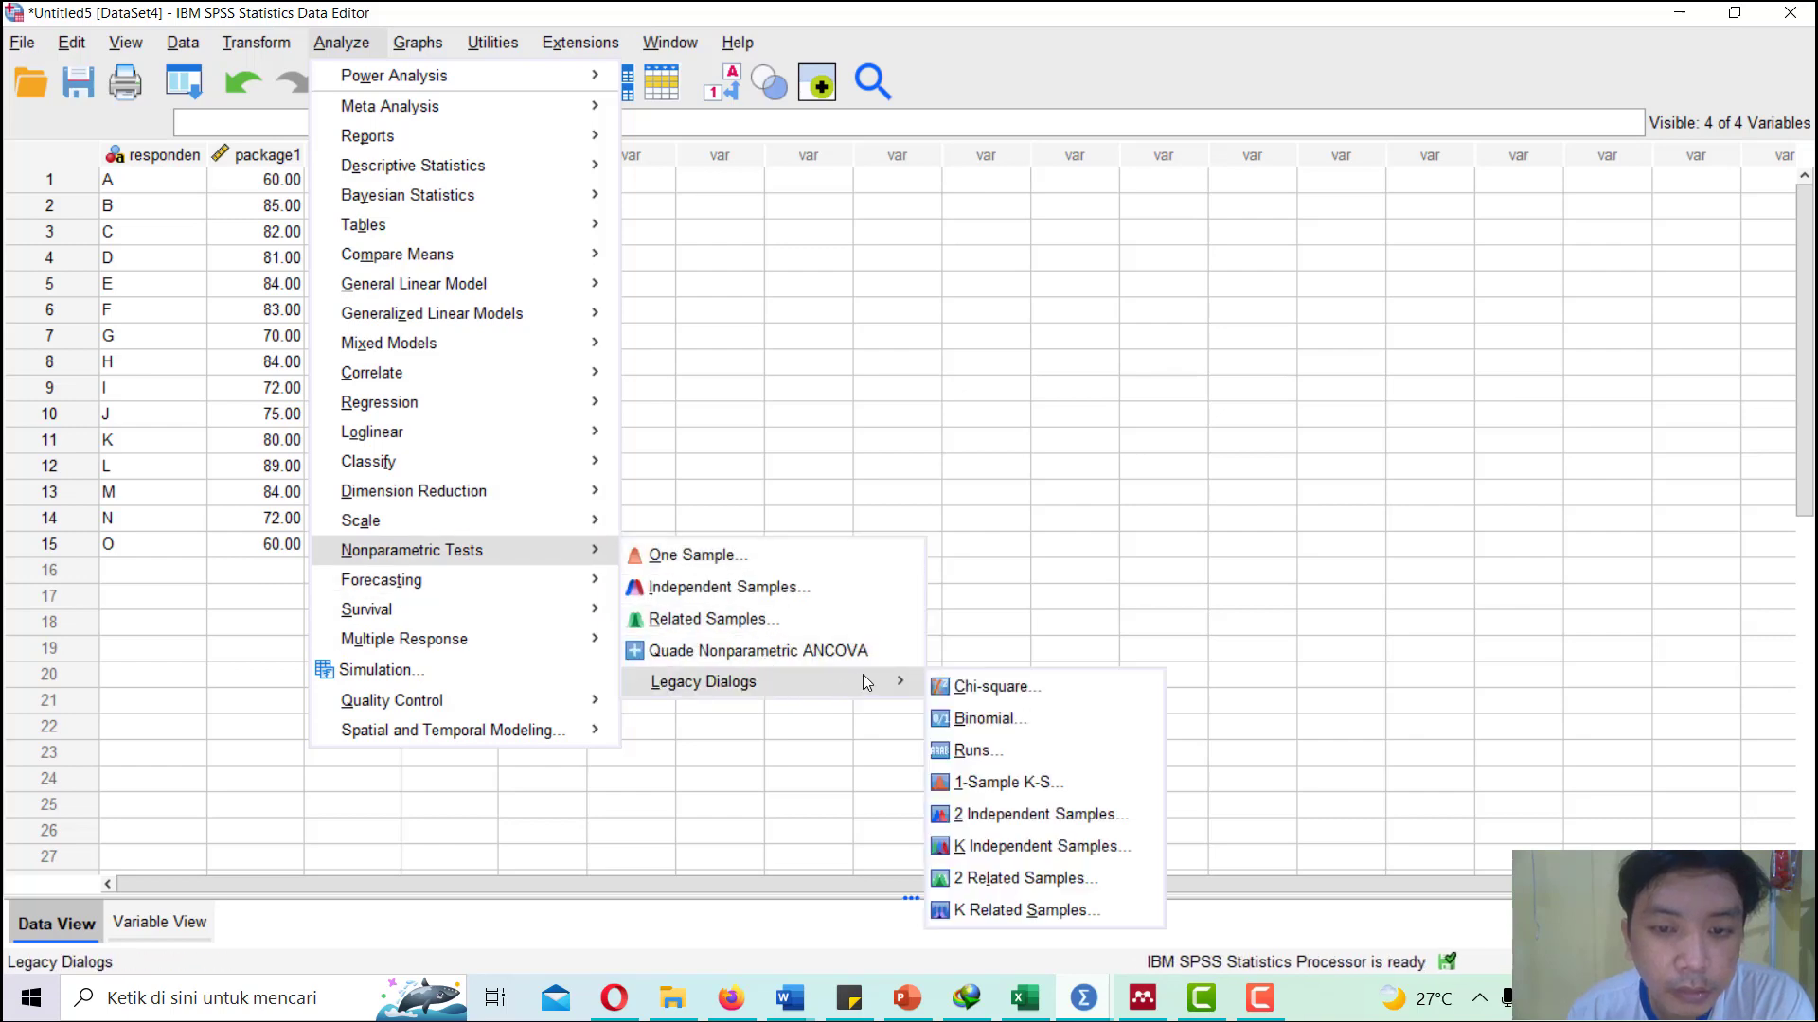
click(986, 546)
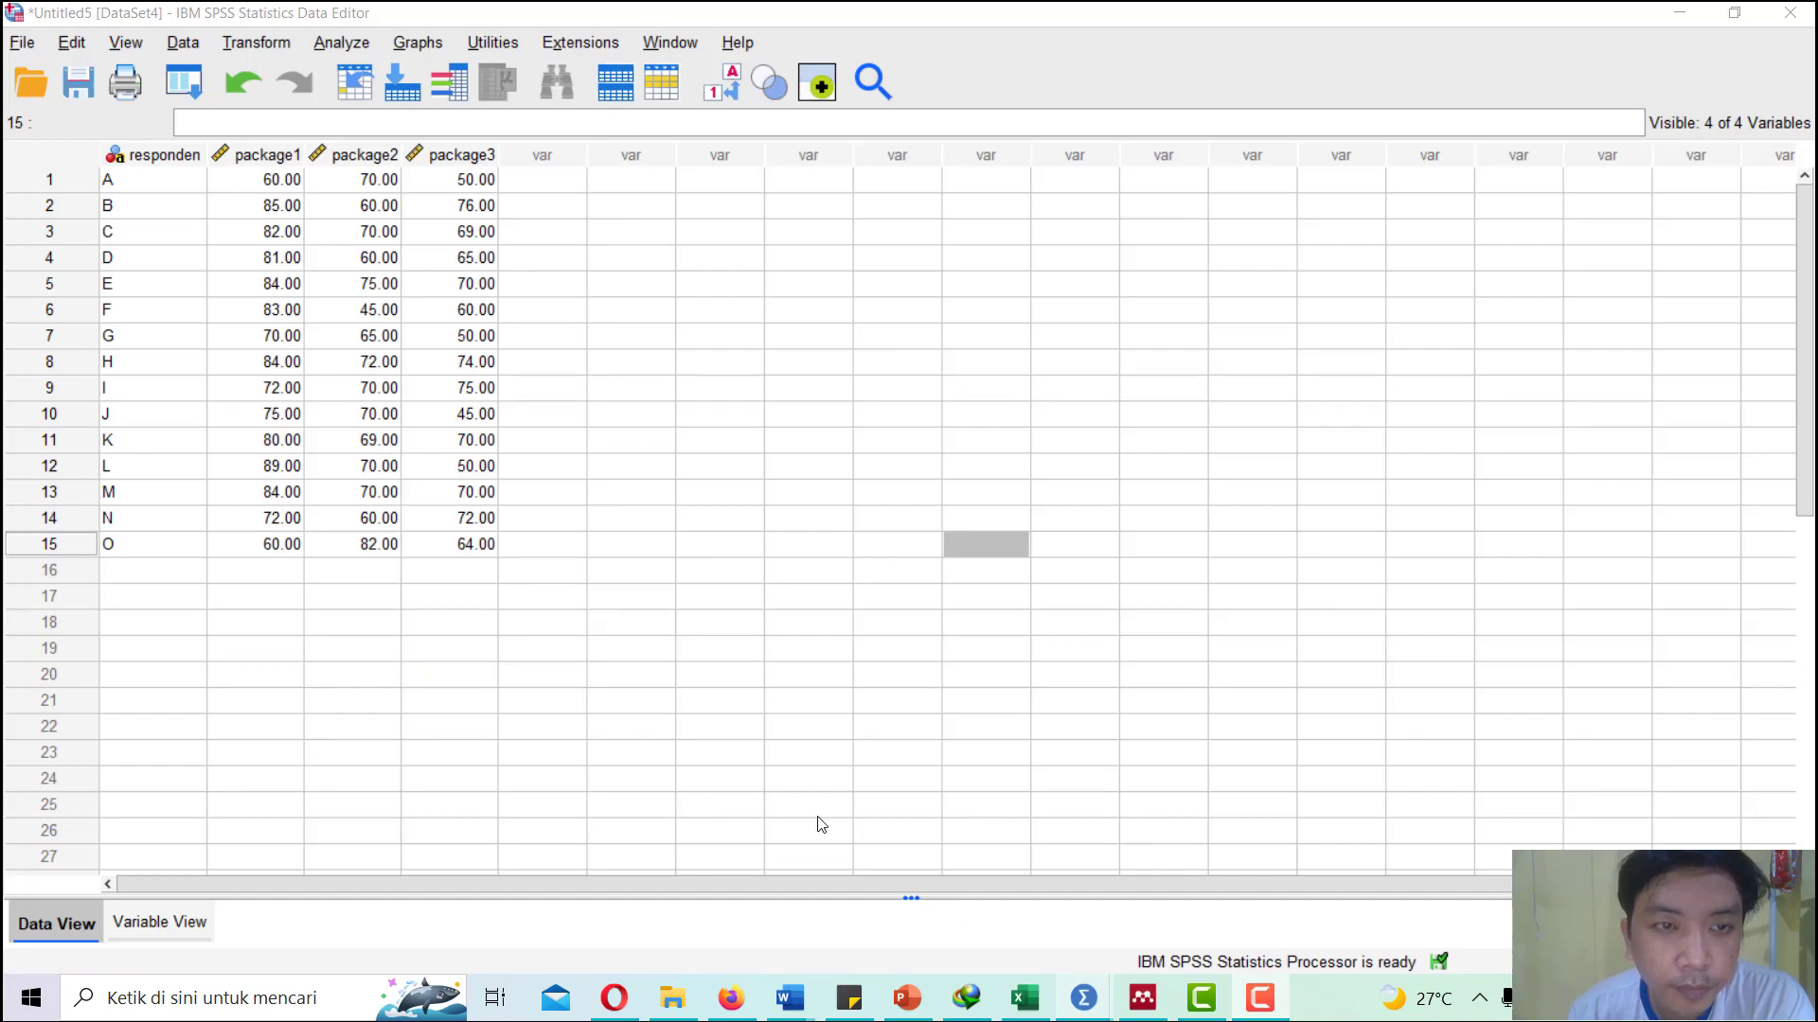
- Set up a legacy nonparametric test for K related samples with package 1, package 2 and package 3 as test variables
click(343, 43)
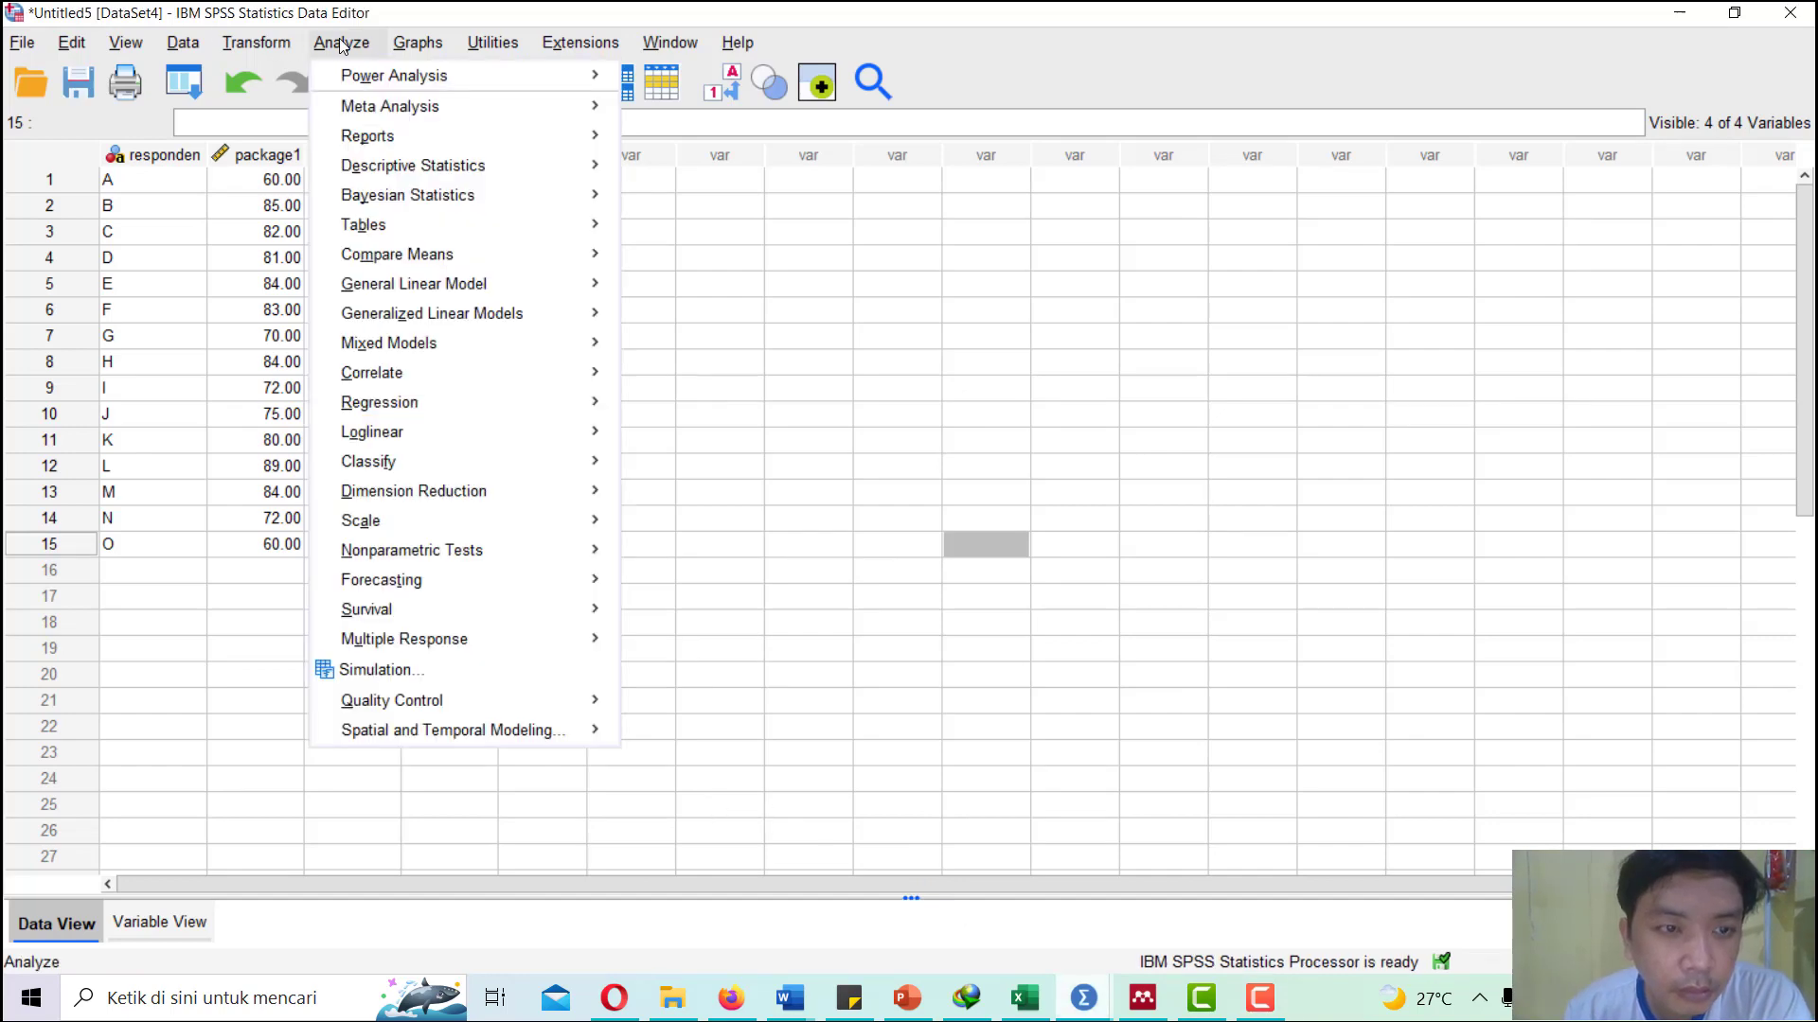
mouse_move(475, 524)
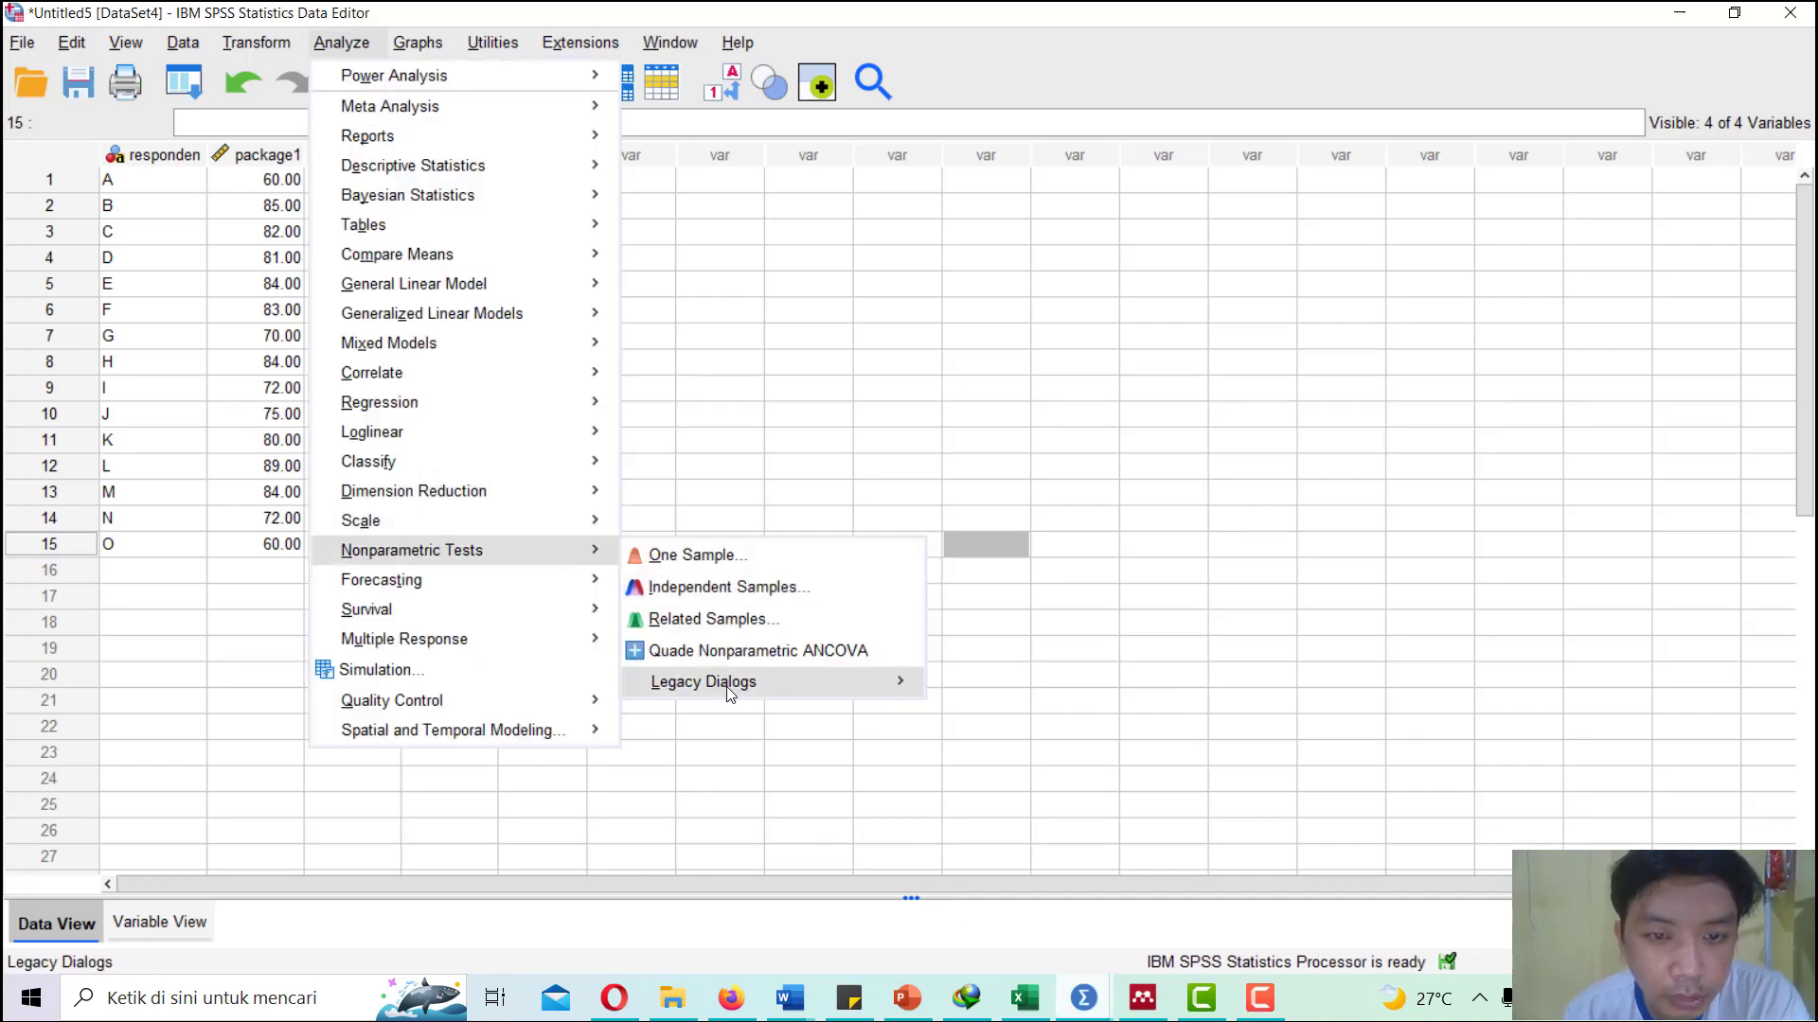
mouse_move(737, 685)
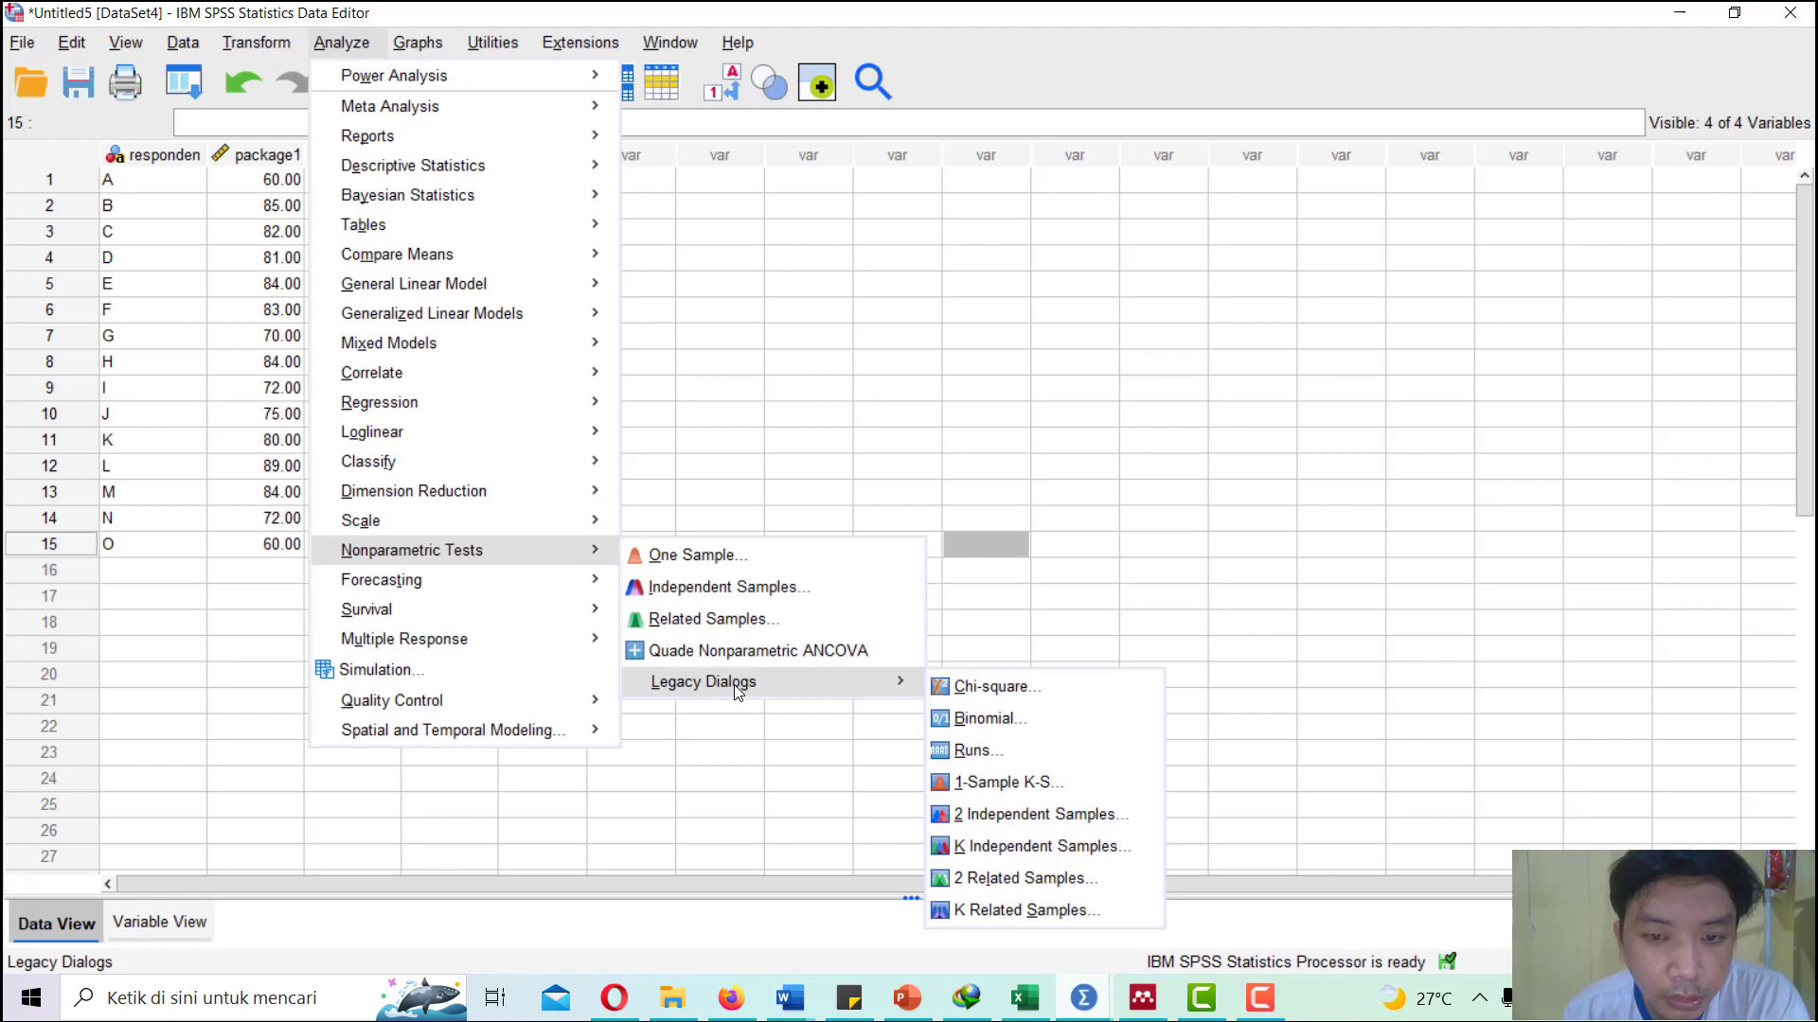
click(1003, 915)
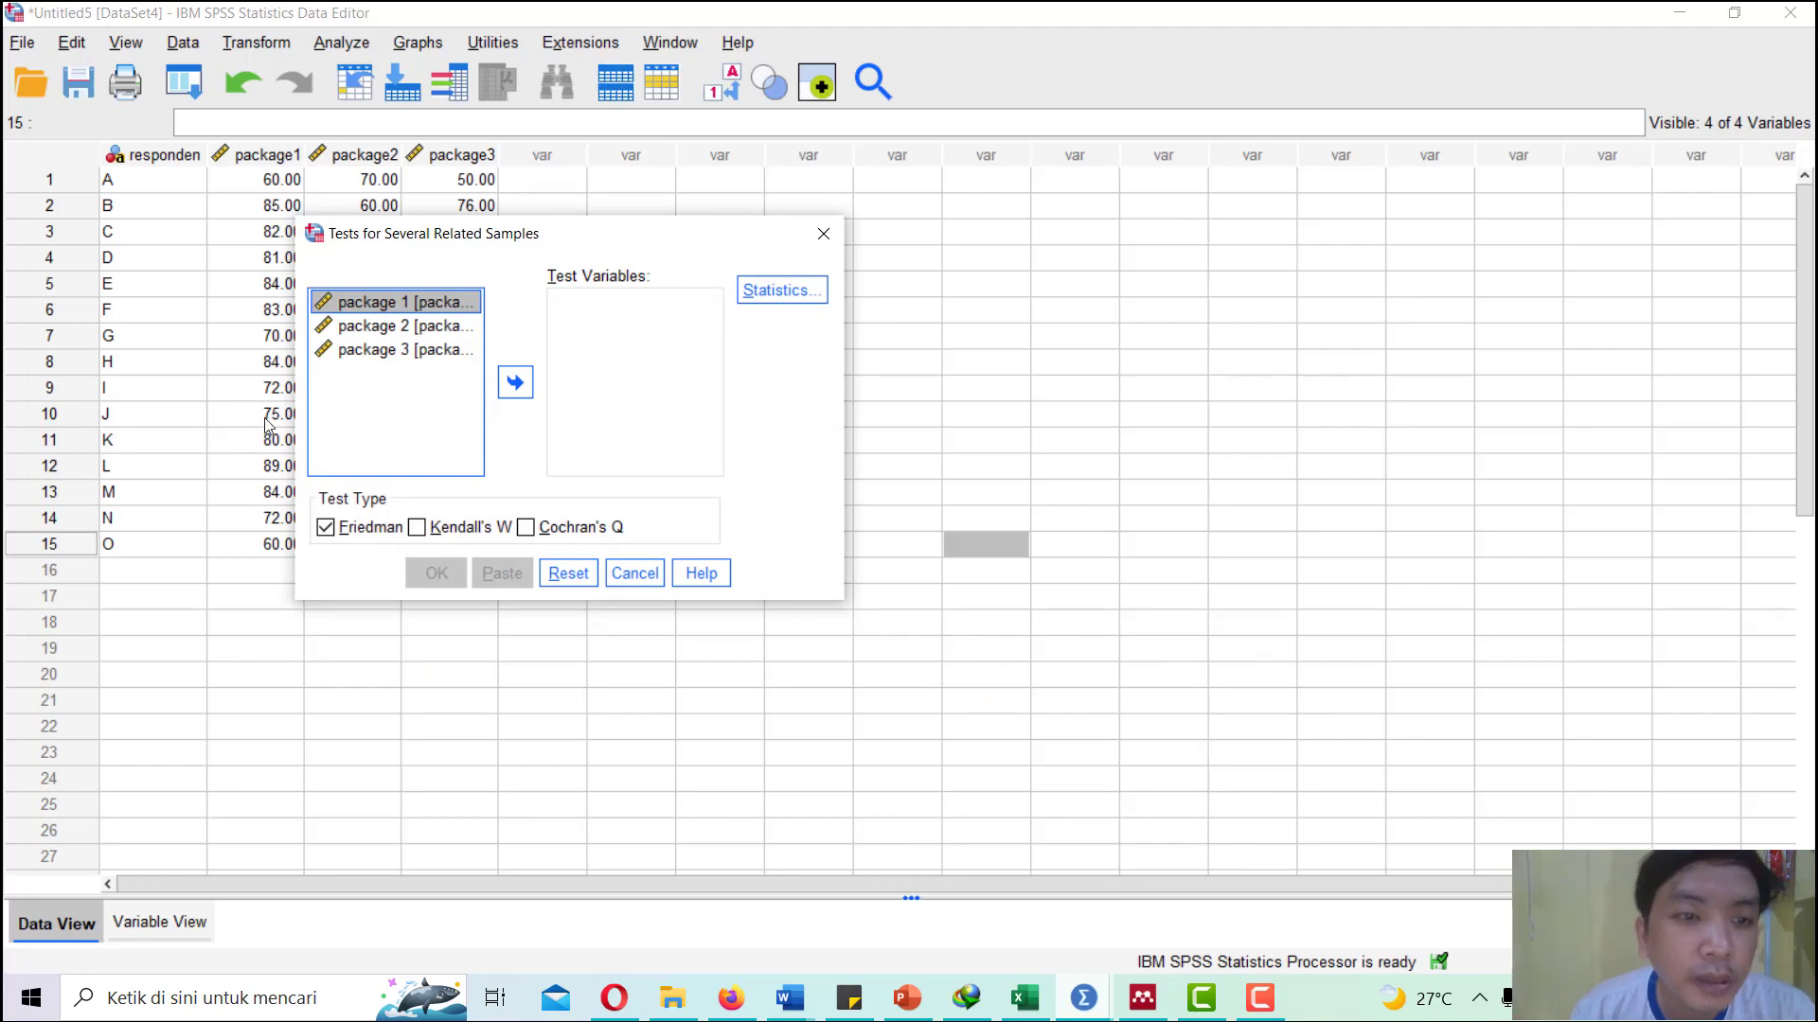
shift+click(351, 377)
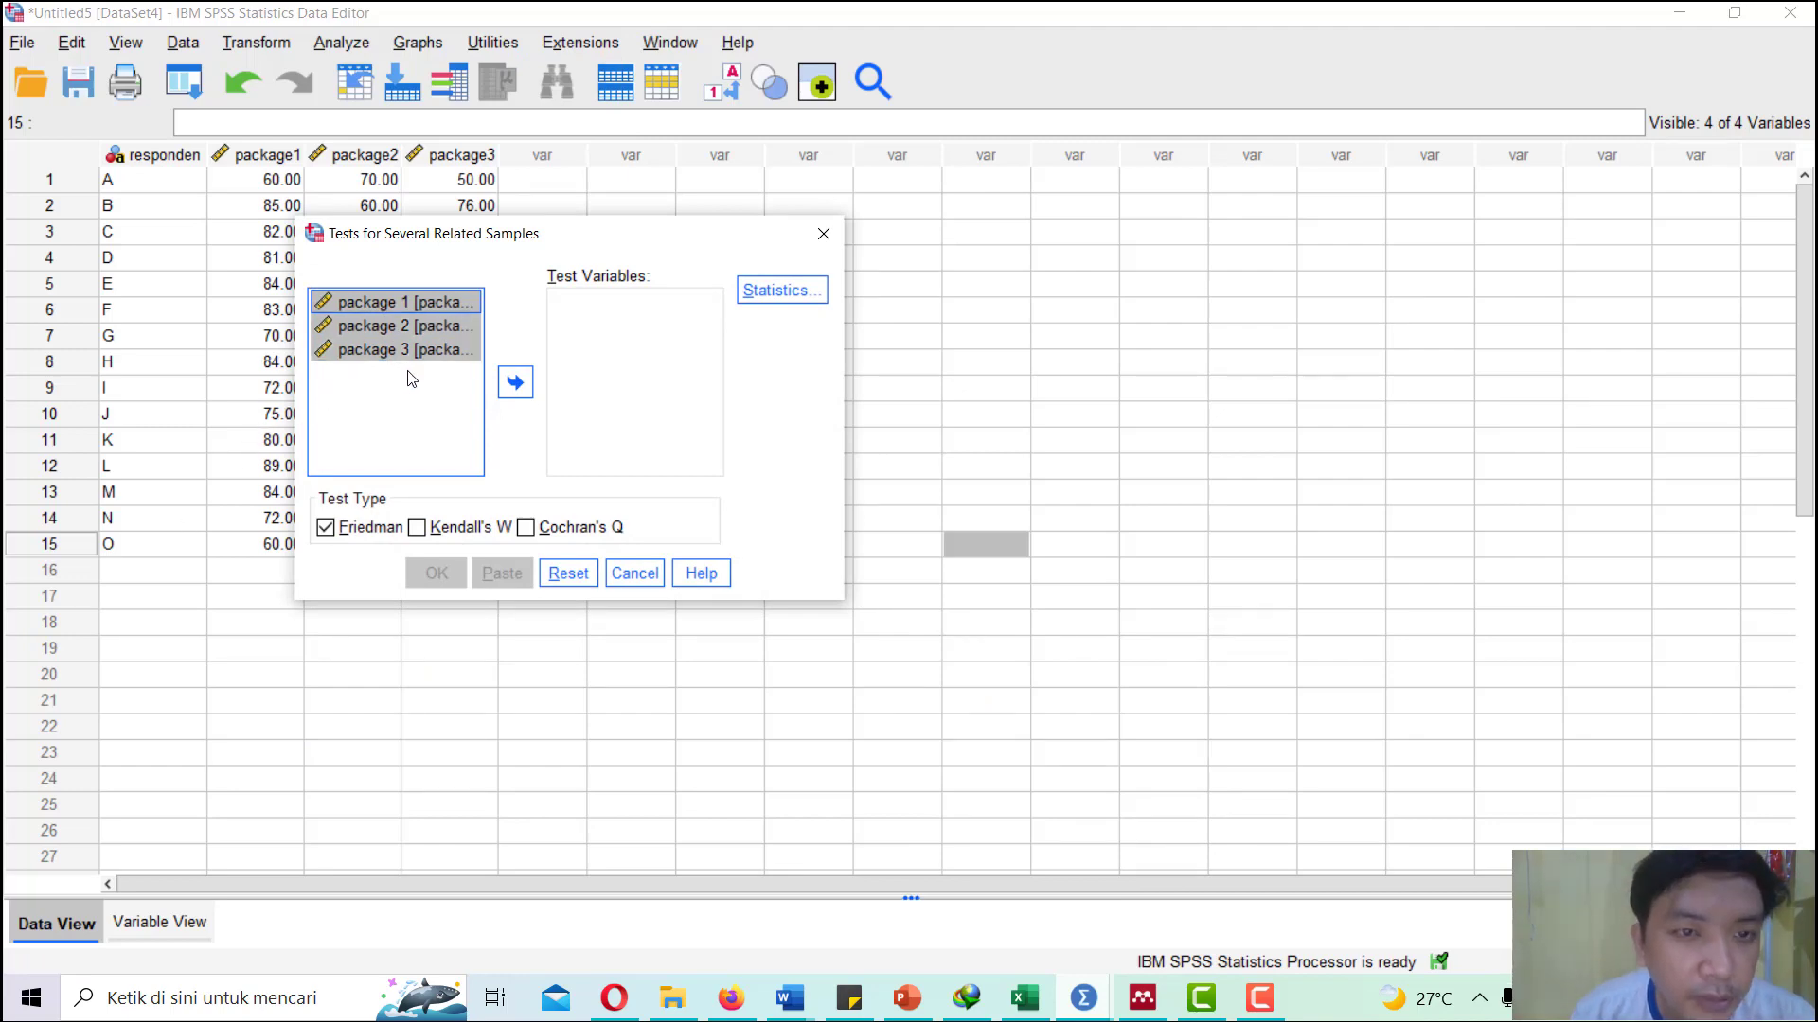
click(525, 387)
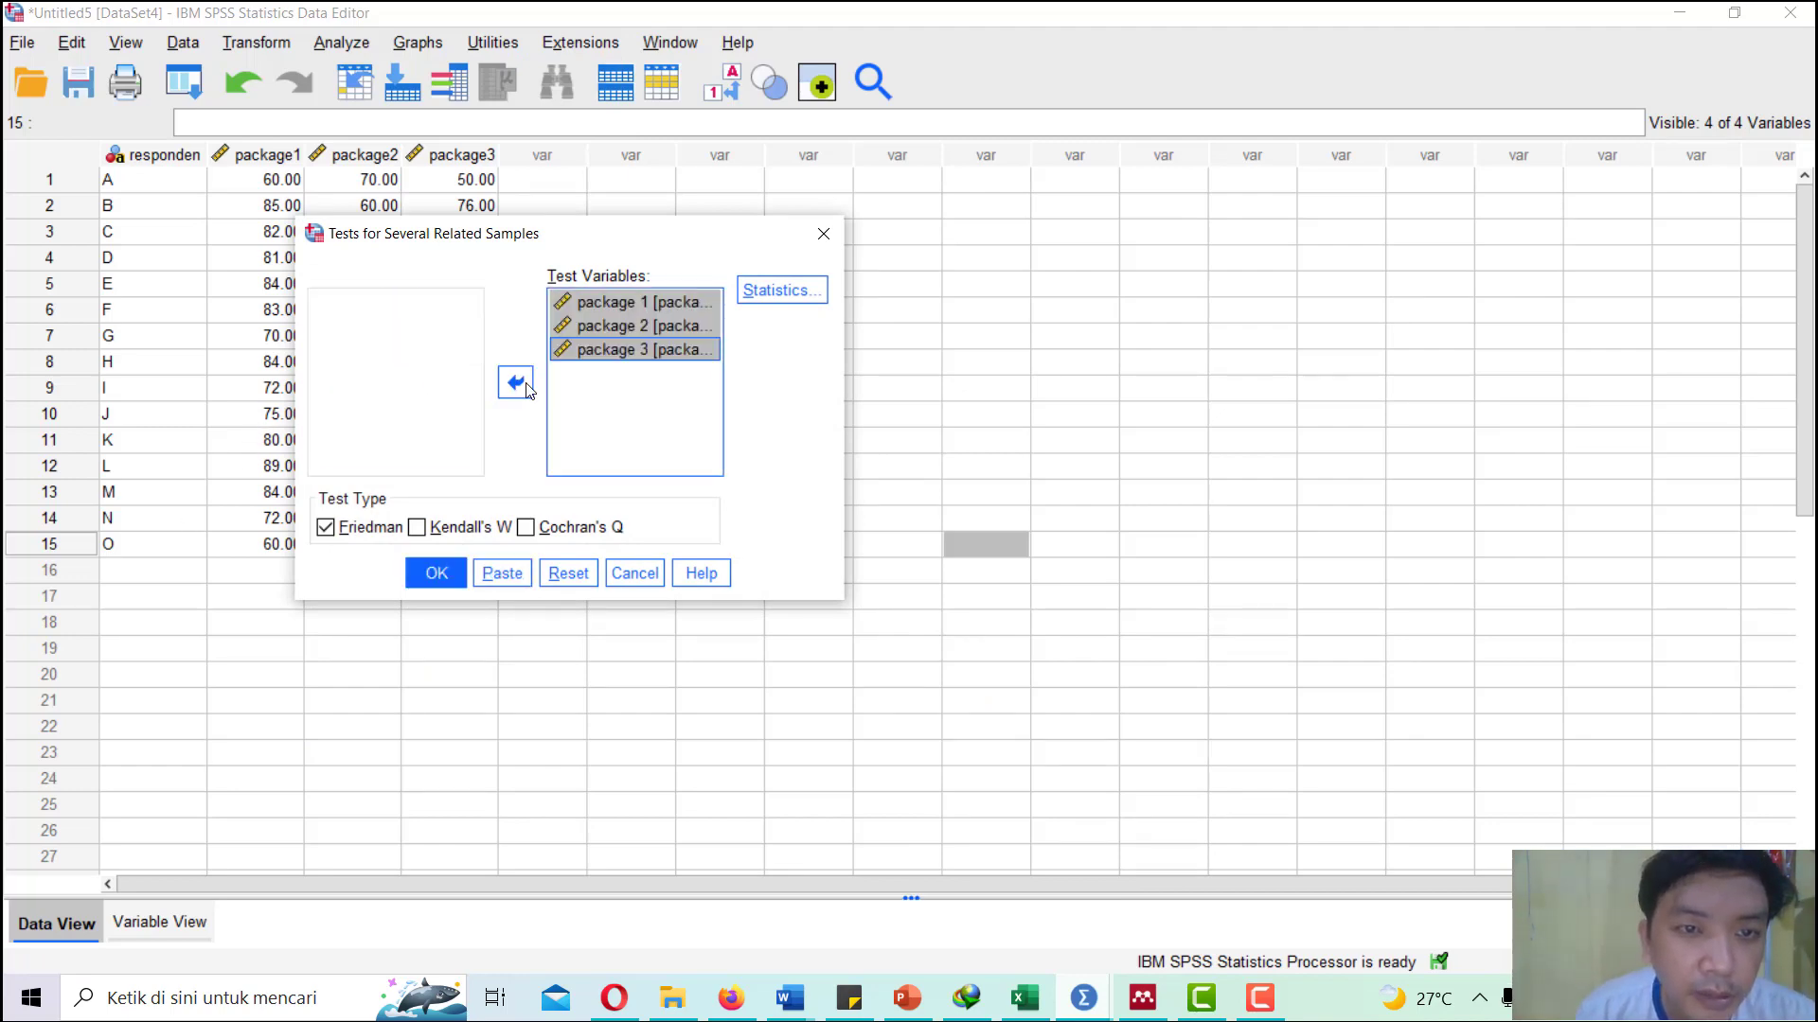
- Run the Friedman test with descriptive statistics and quartiles included, and show its results in the output
click(765, 297)
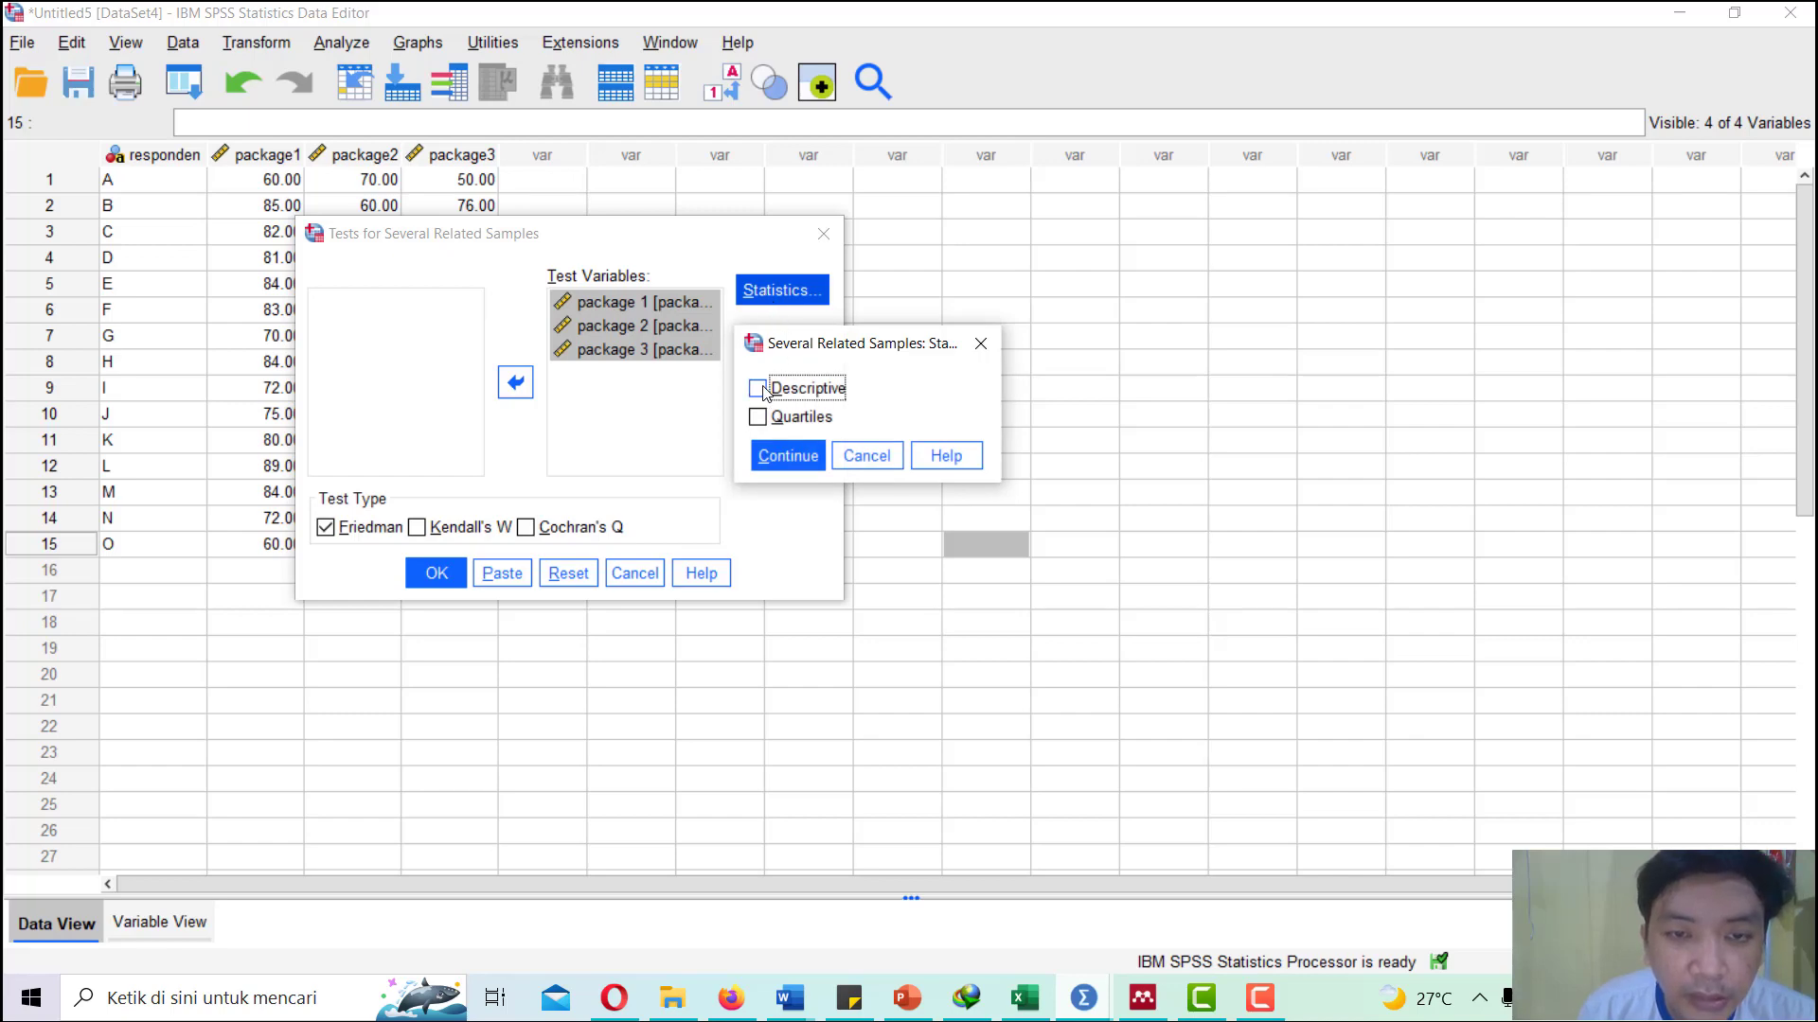
click(757, 416)
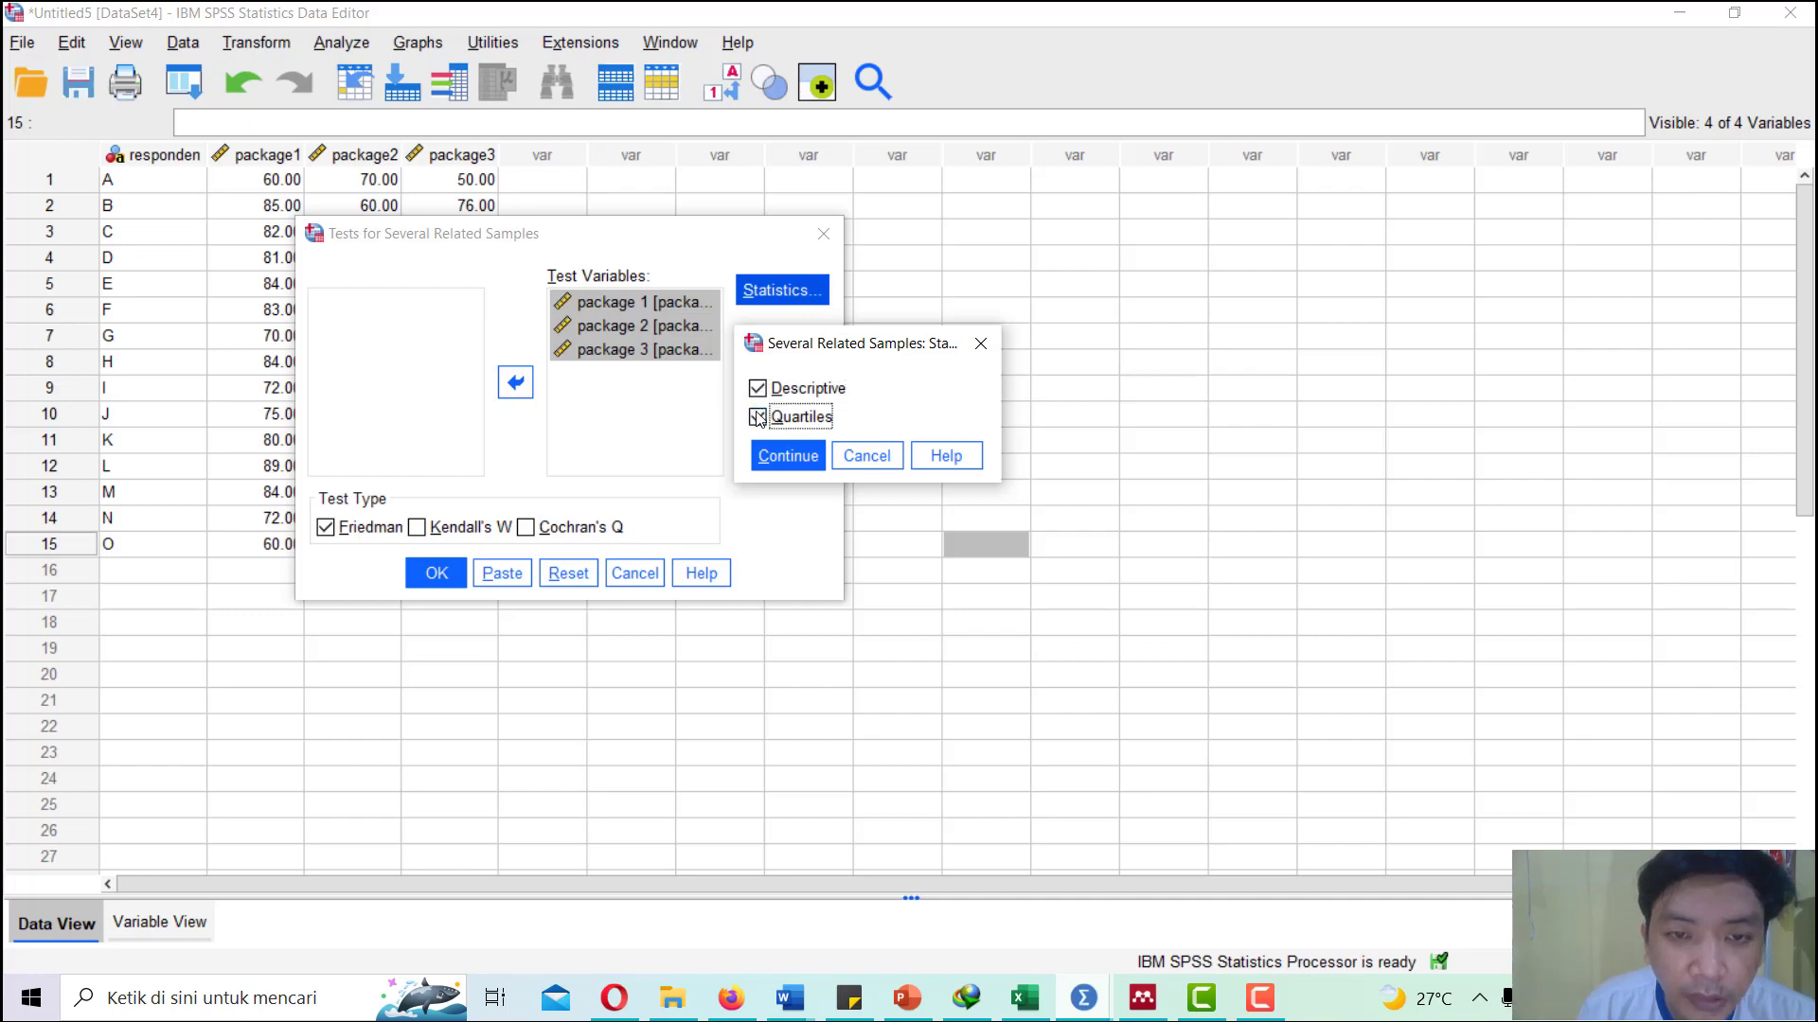
click(788, 456)
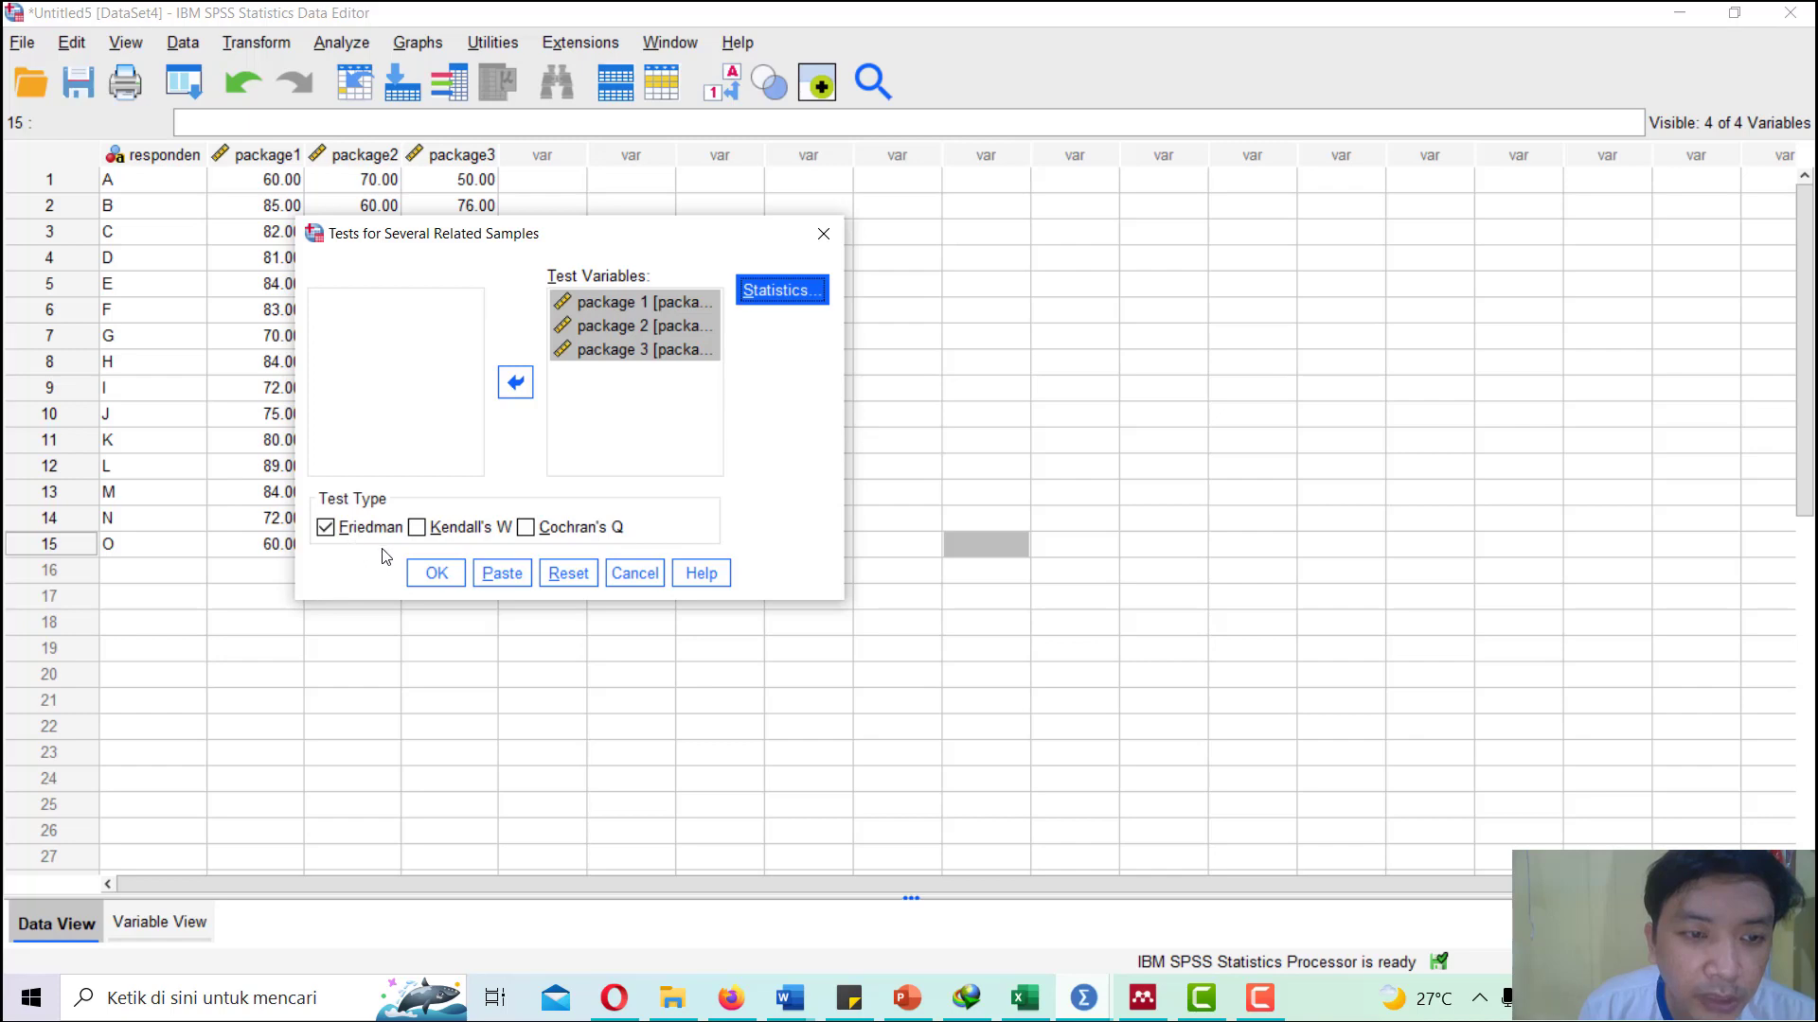
click(430, 571)
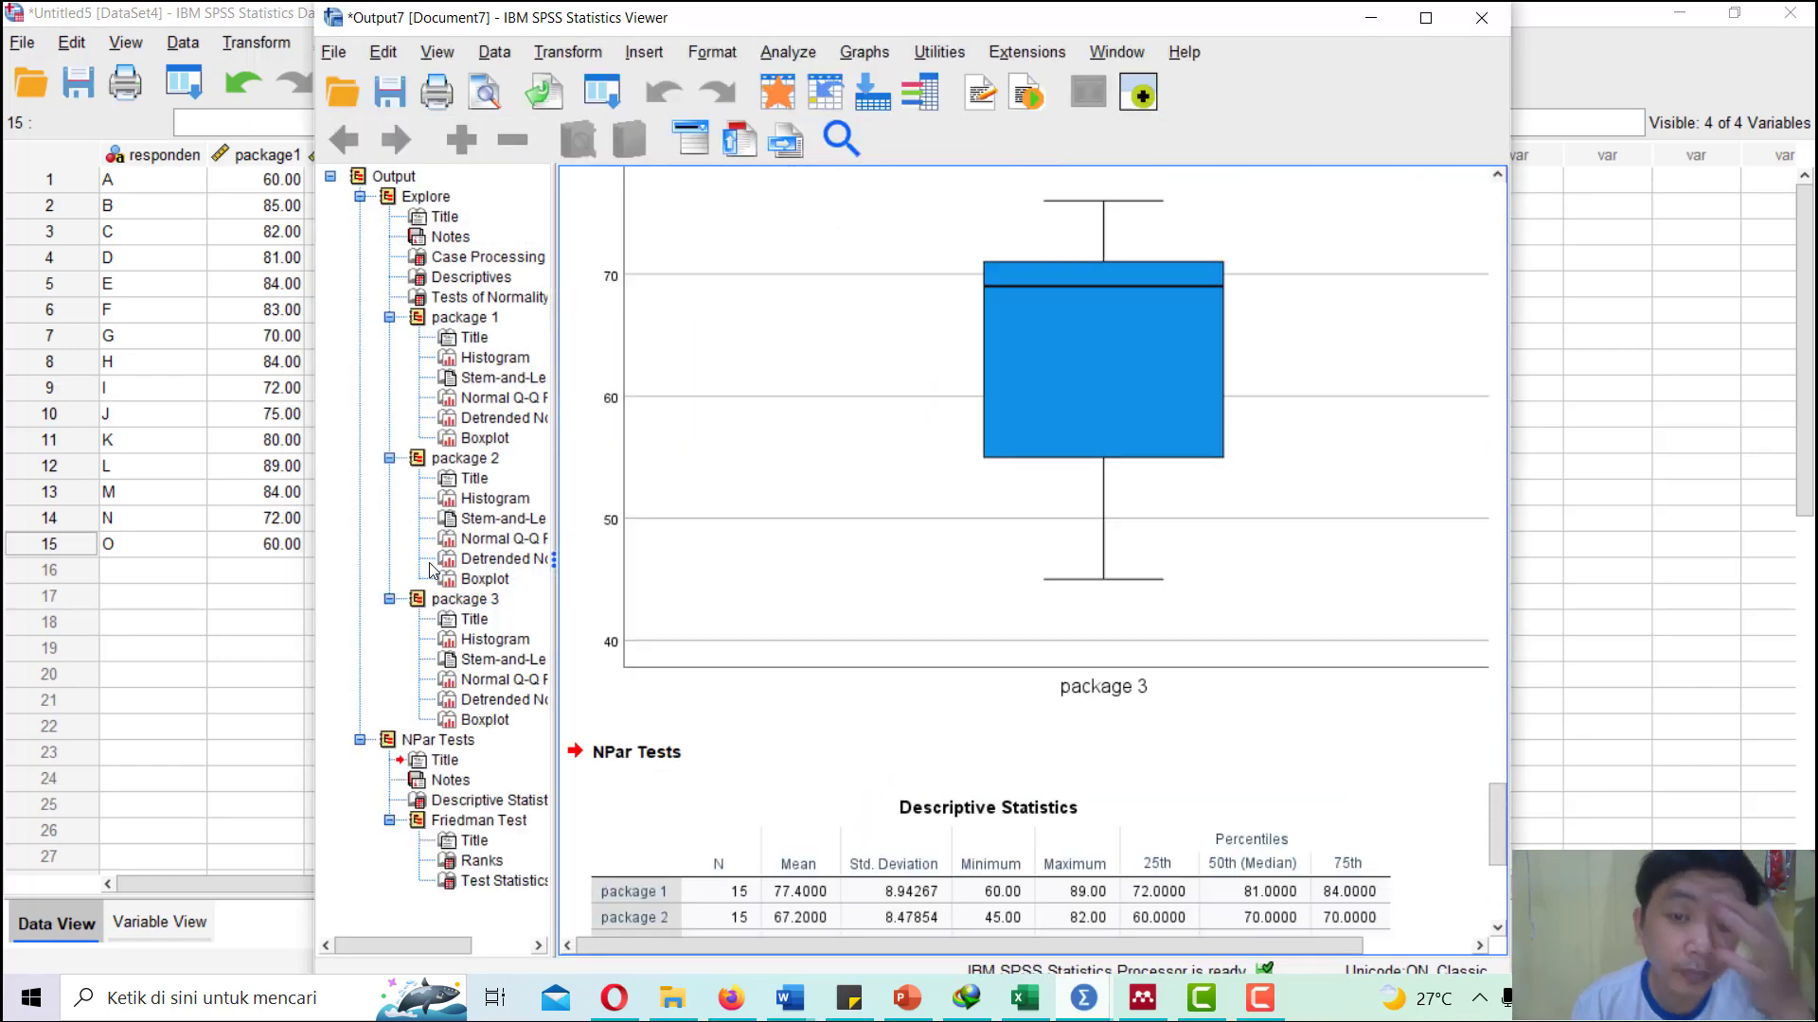
click(455, 820)
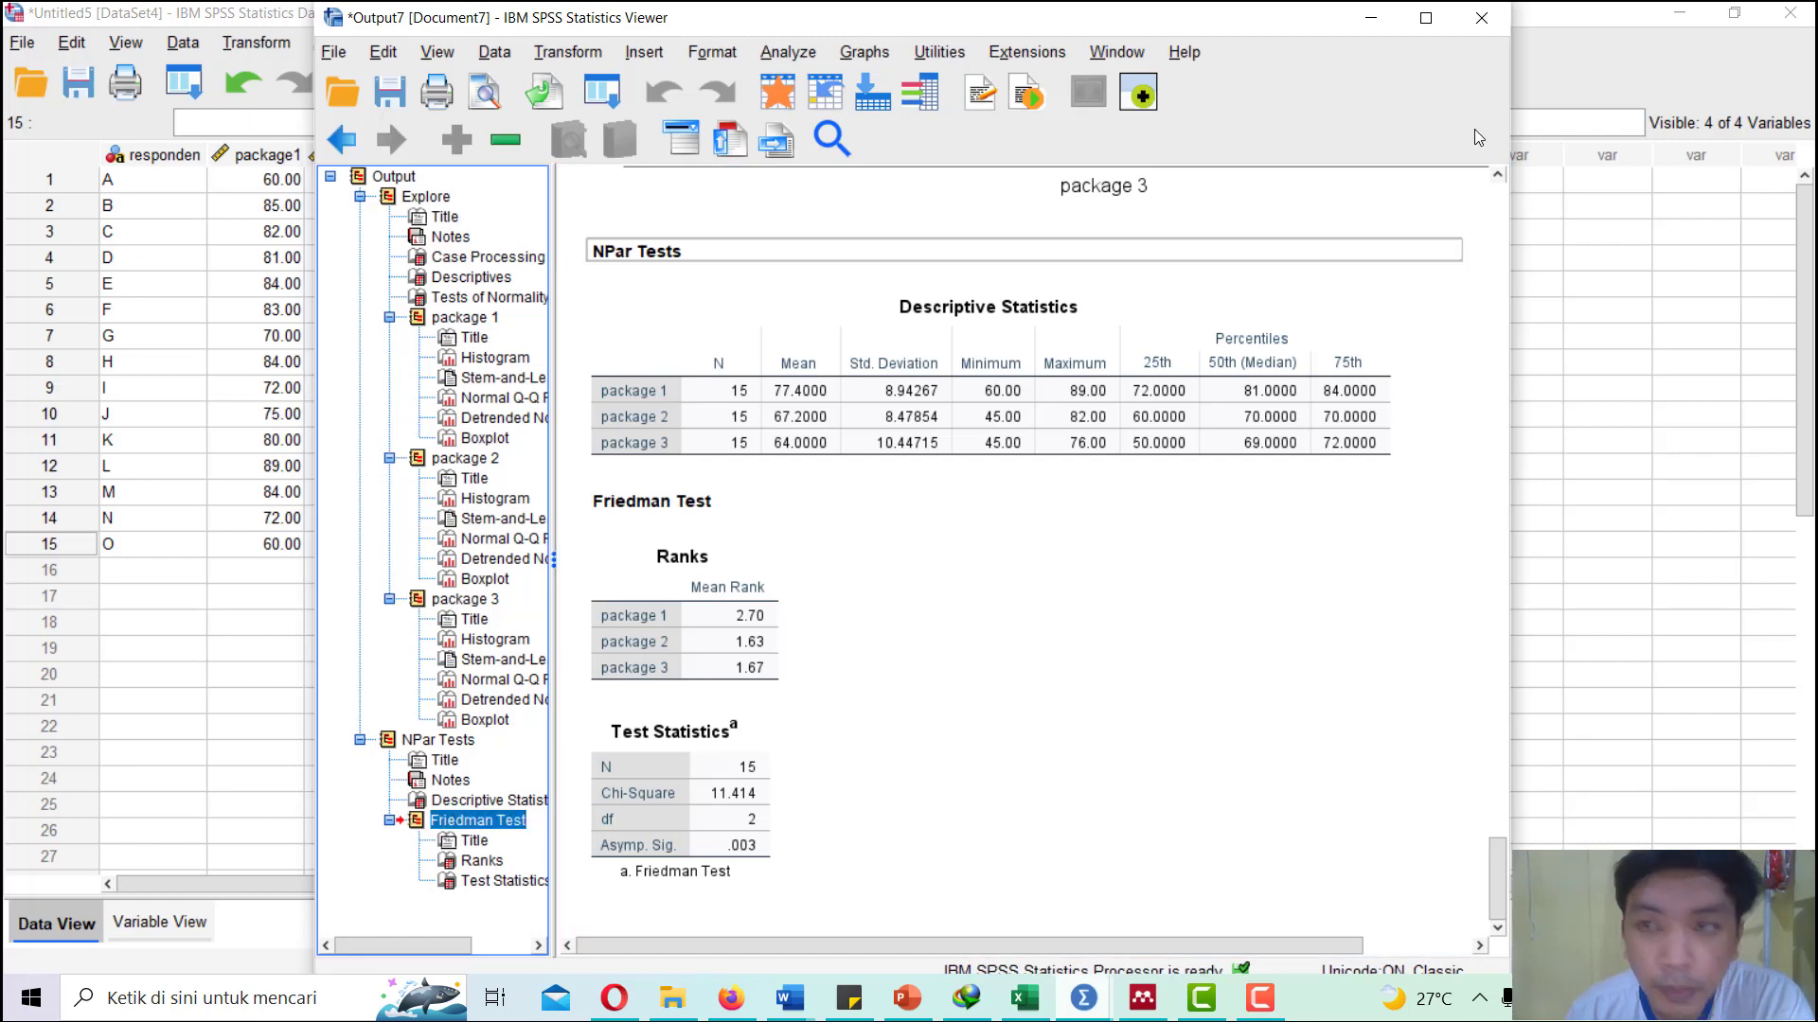
- Maximize the output window and examine the Descriptive Statistics, Ranks and Test Statistics tables of the Friedman test
click(1430, 21)
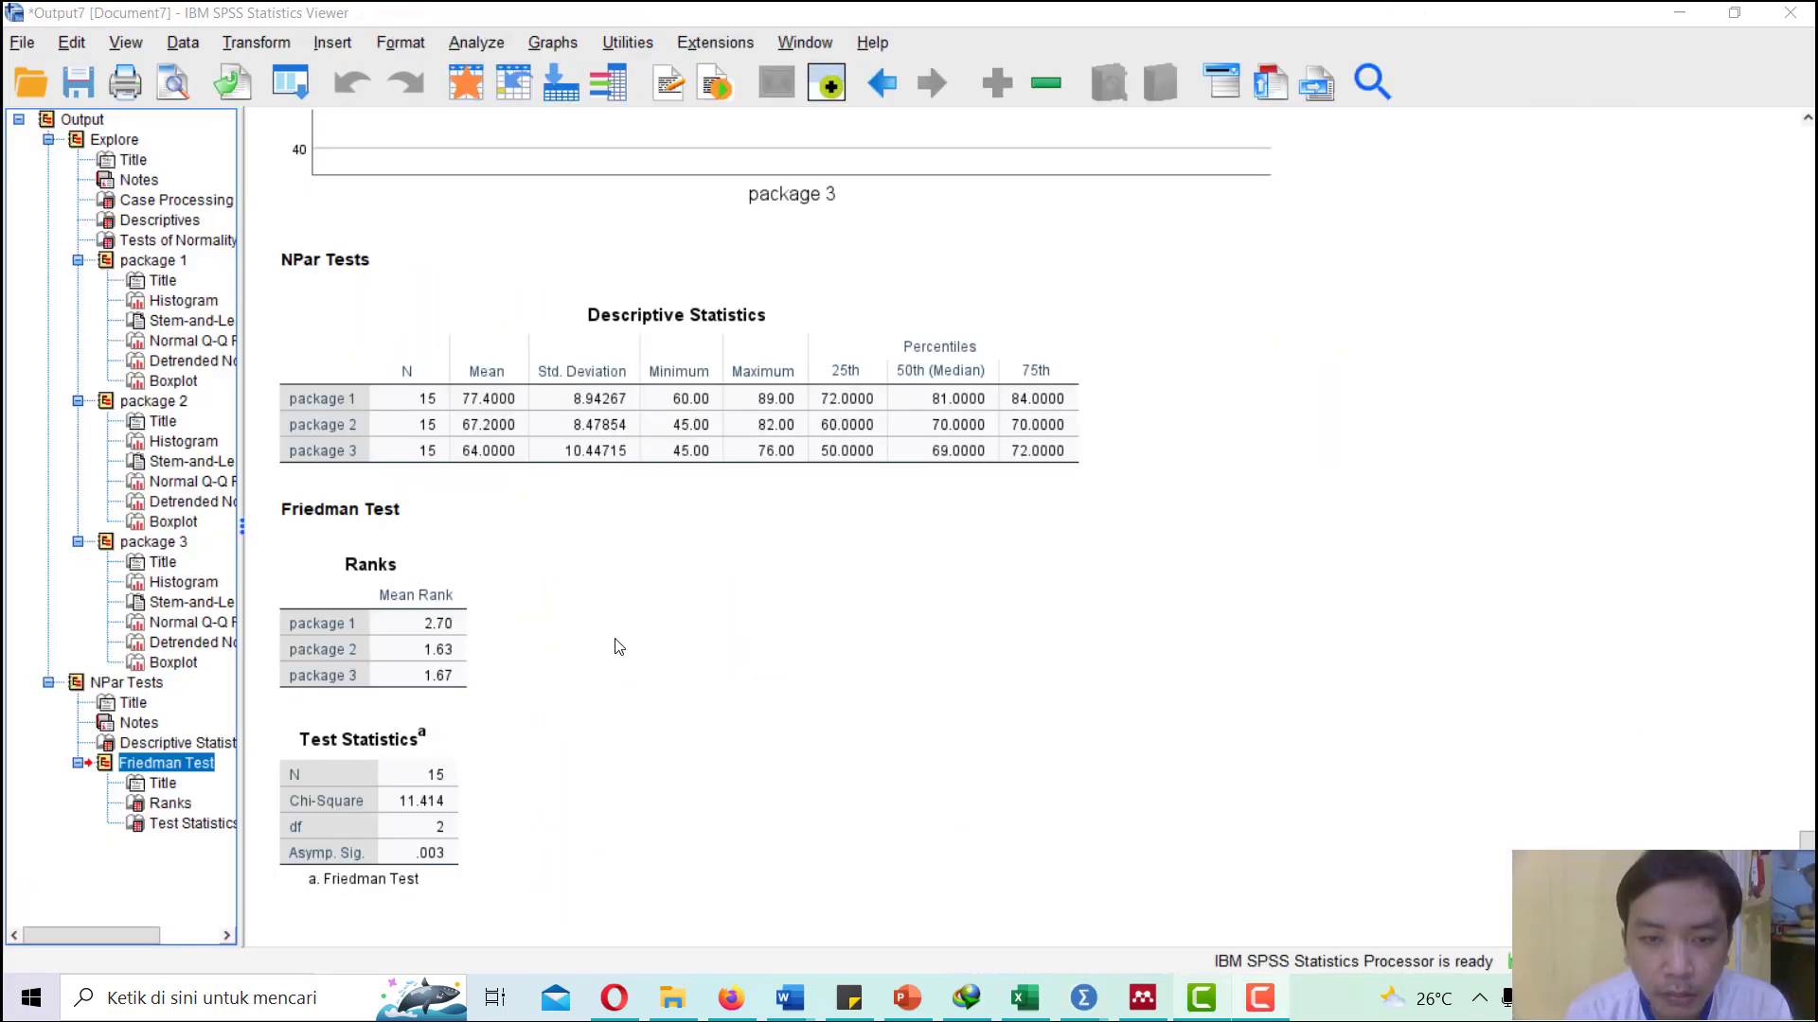
click(547, 416)
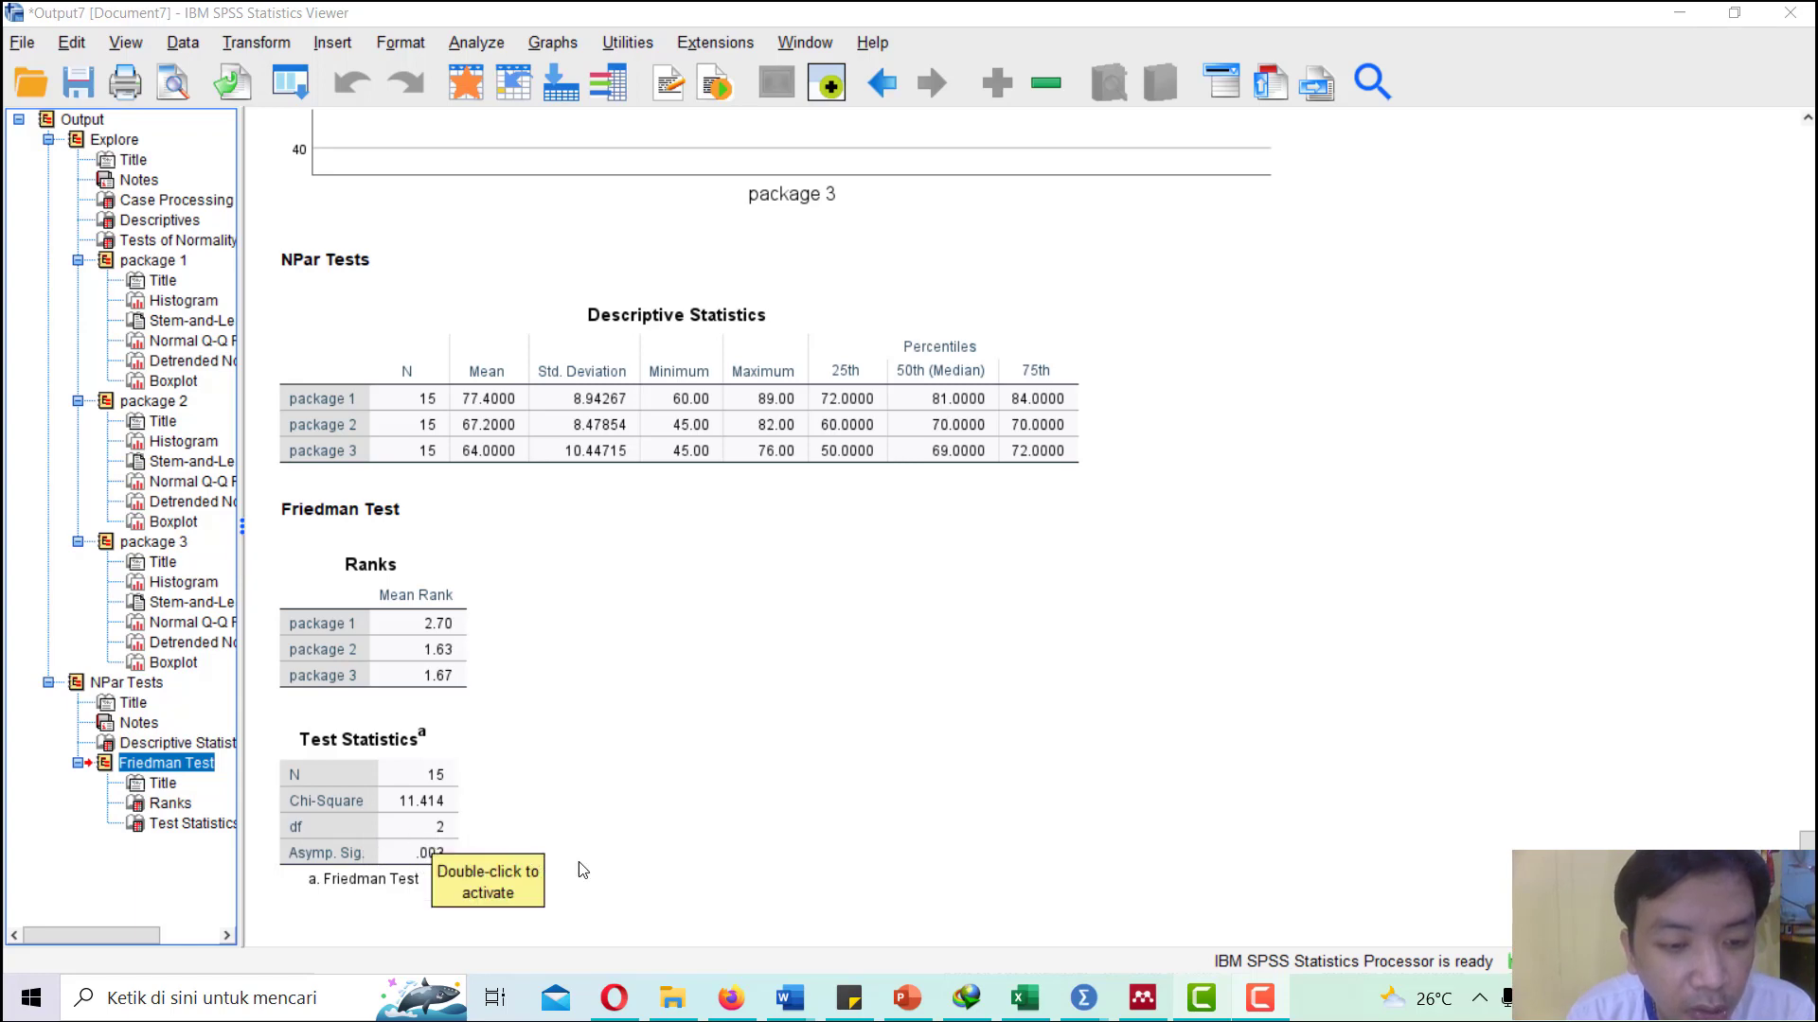
click(625, 893)
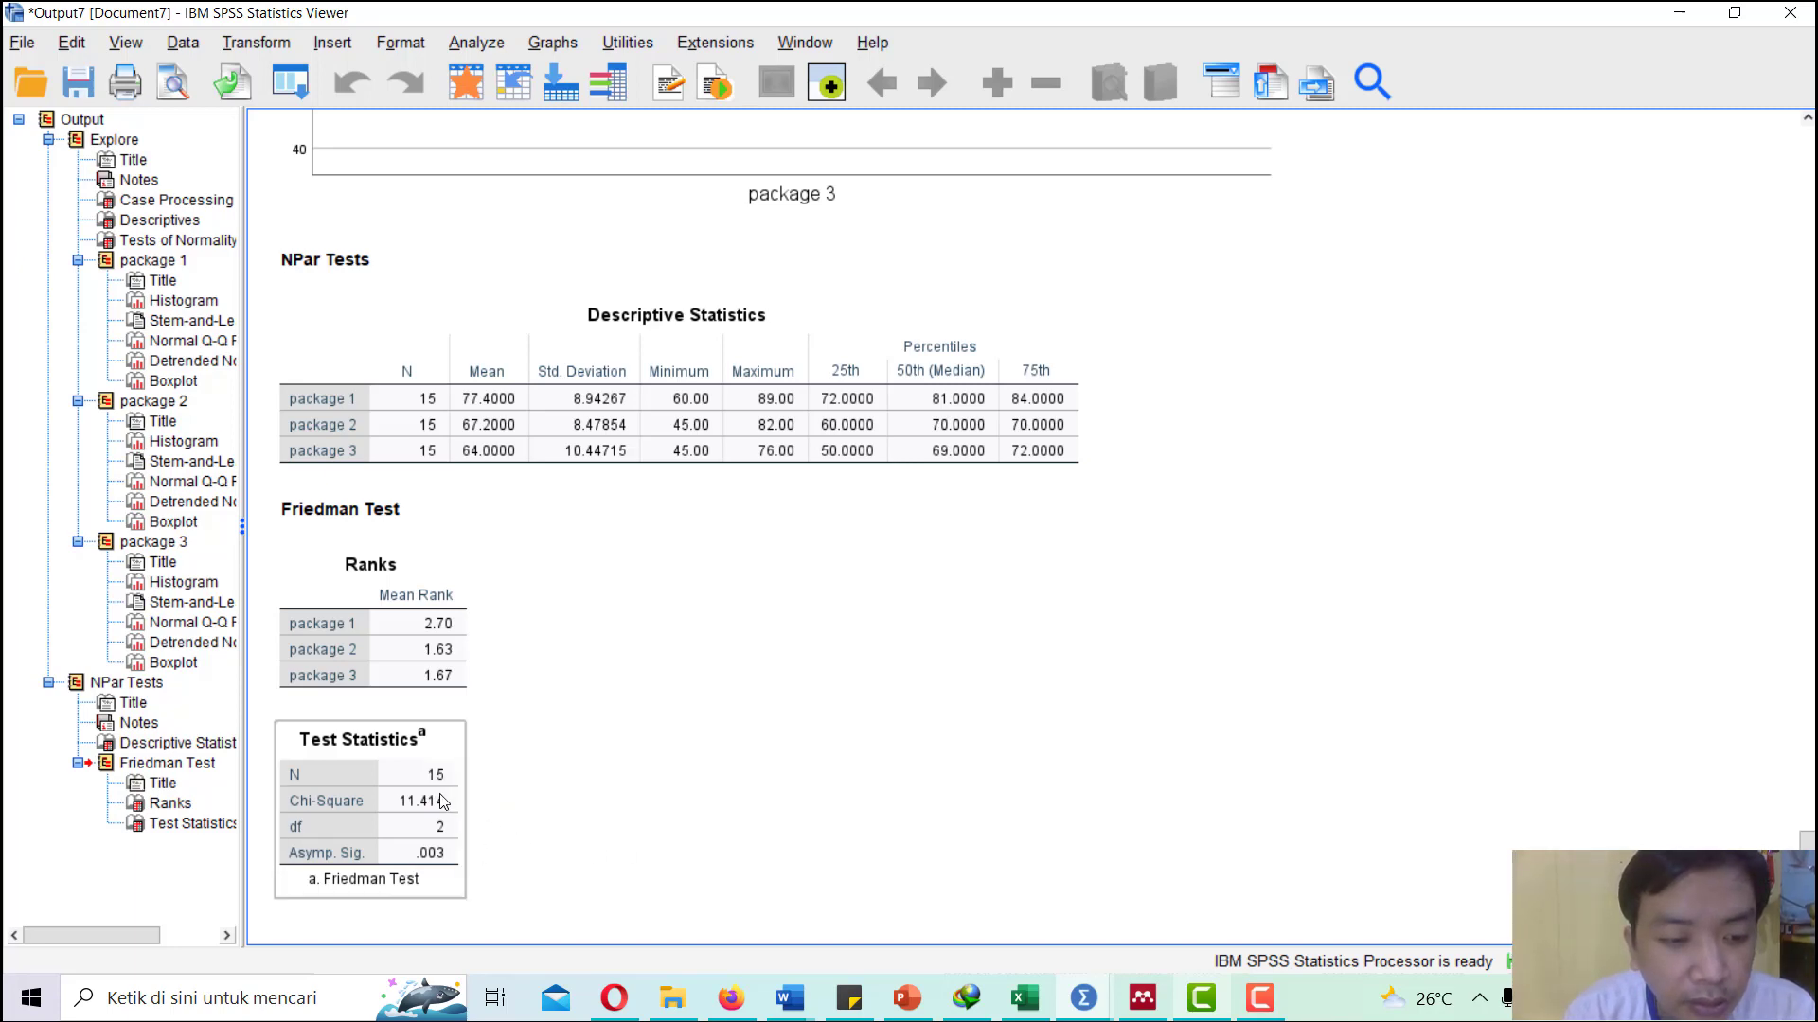
click(670, 793)
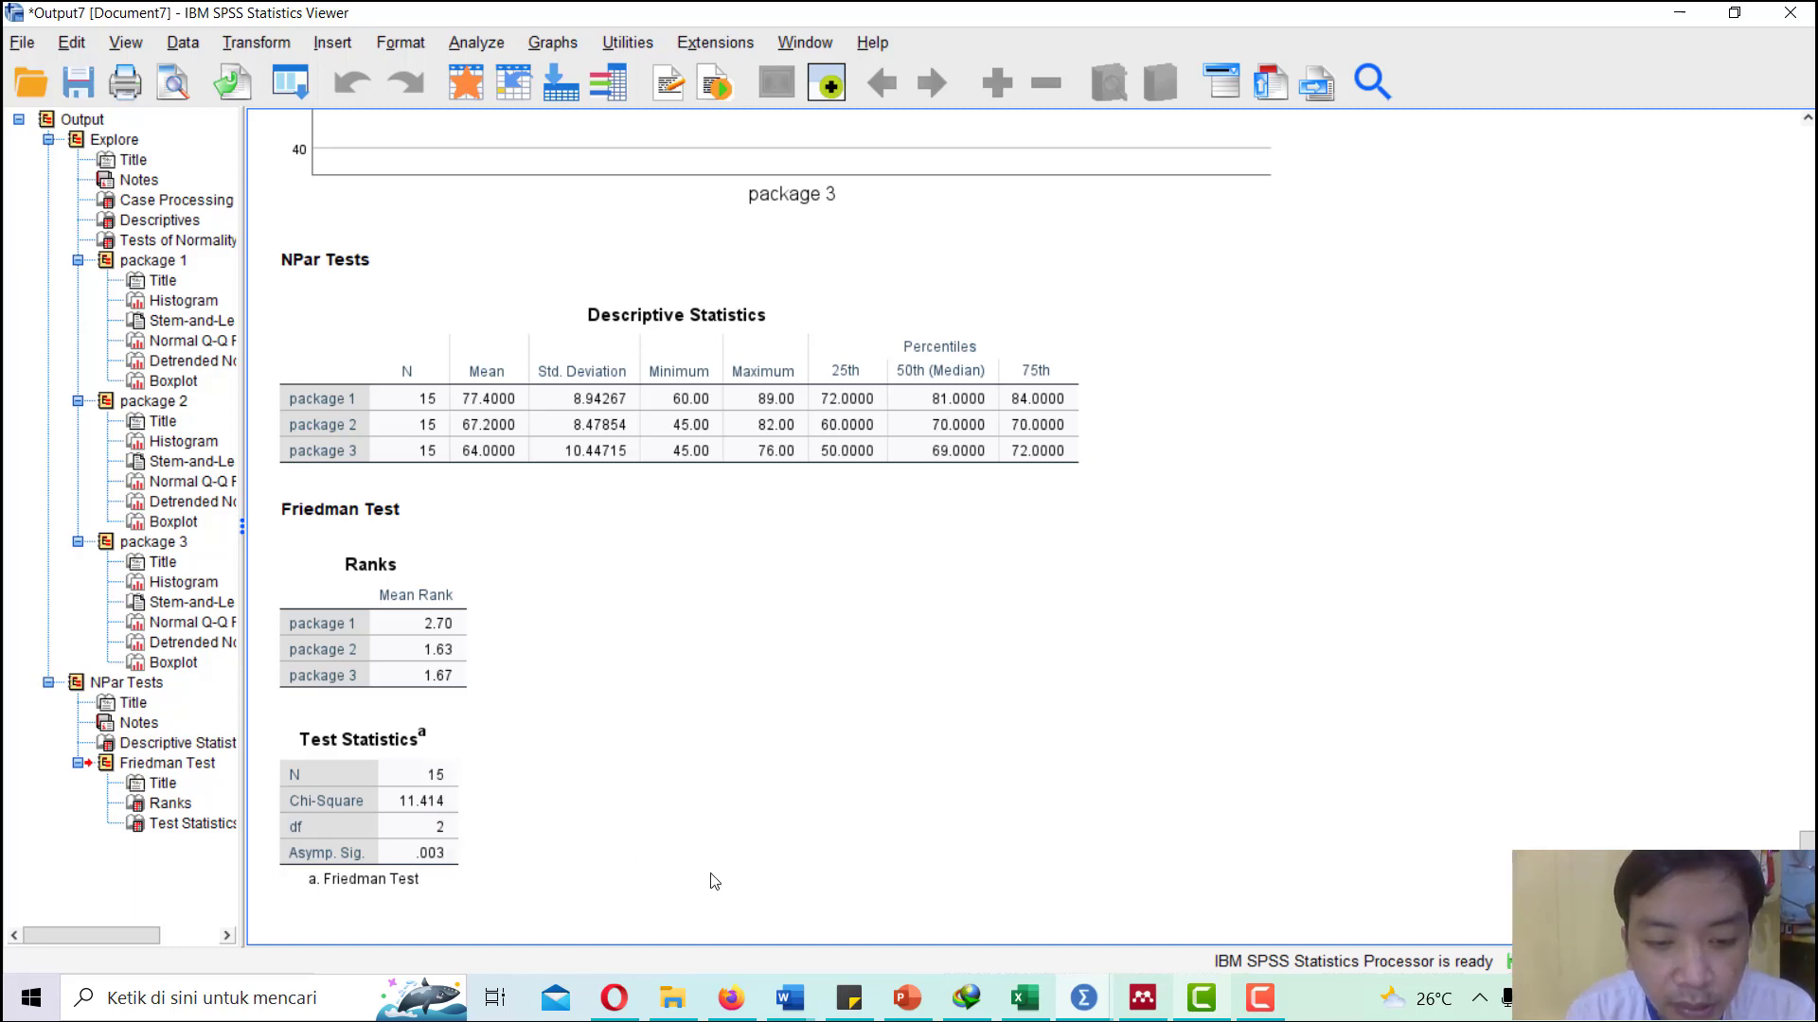
- Switch to File Explorer and open the Tabel Chi Square PDF from the Tabel statistik folder to view the critical values
click(672, 1001)
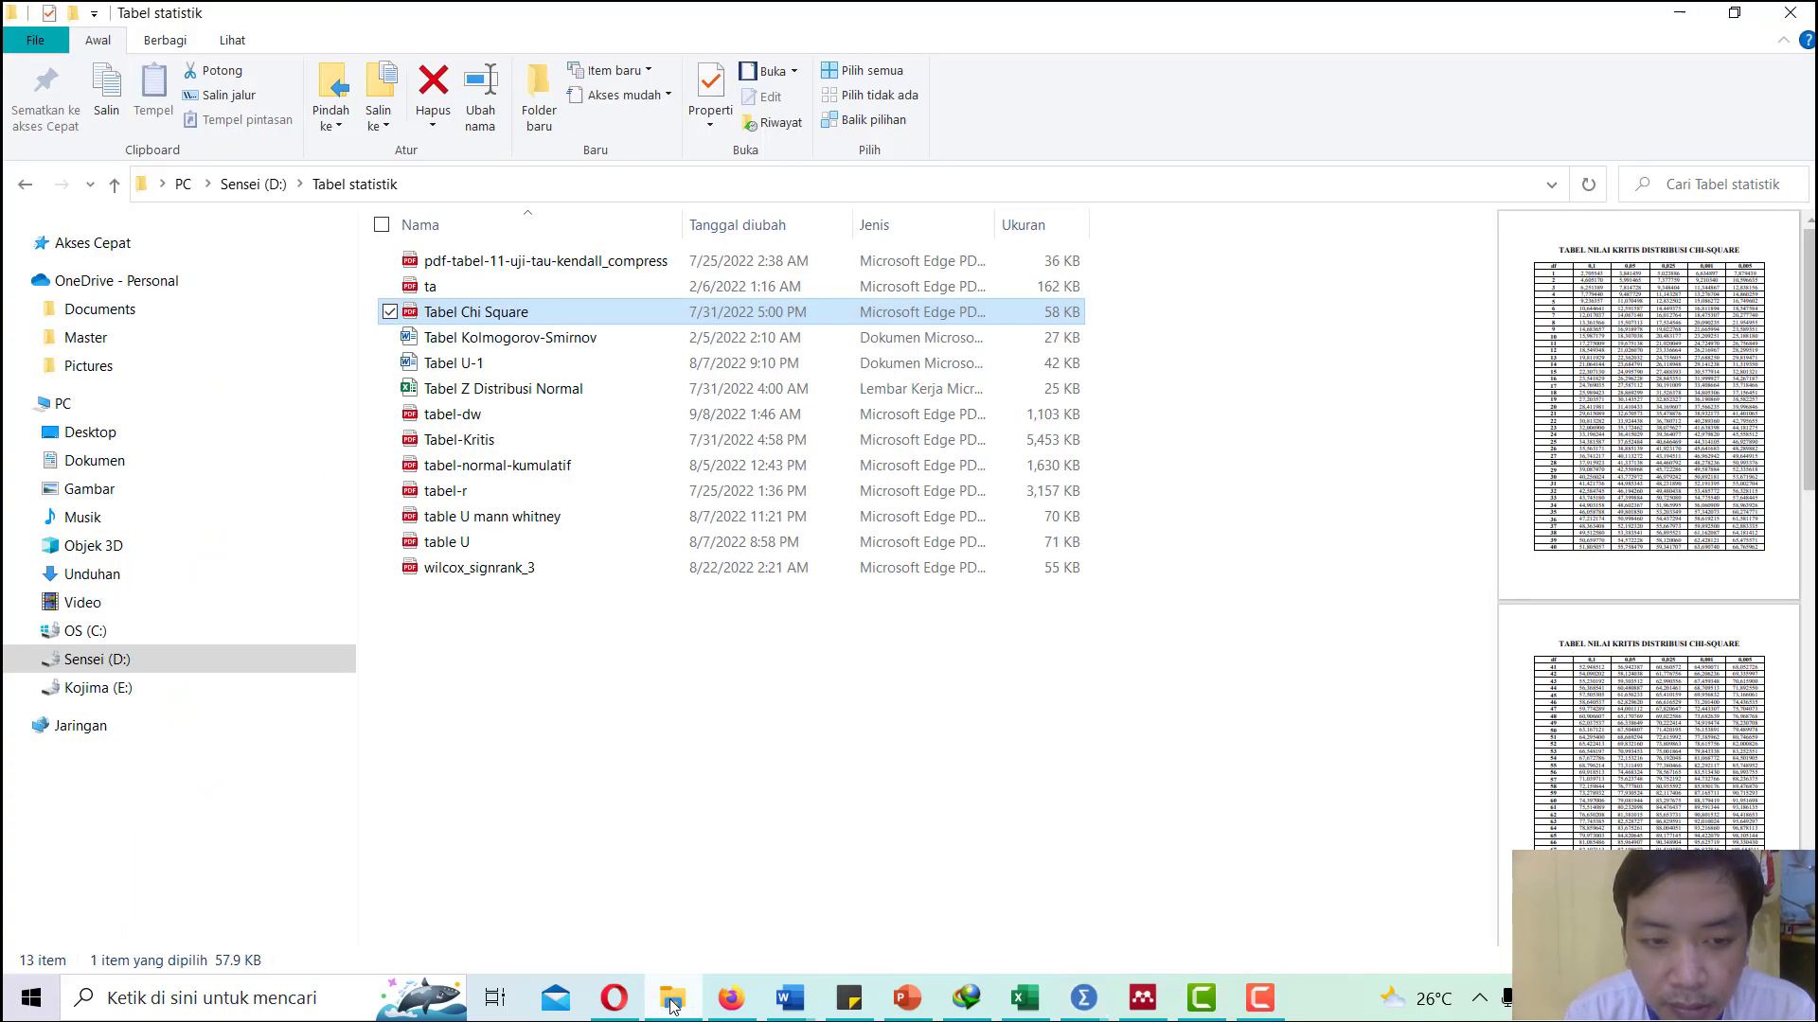
double_click(601, 322)
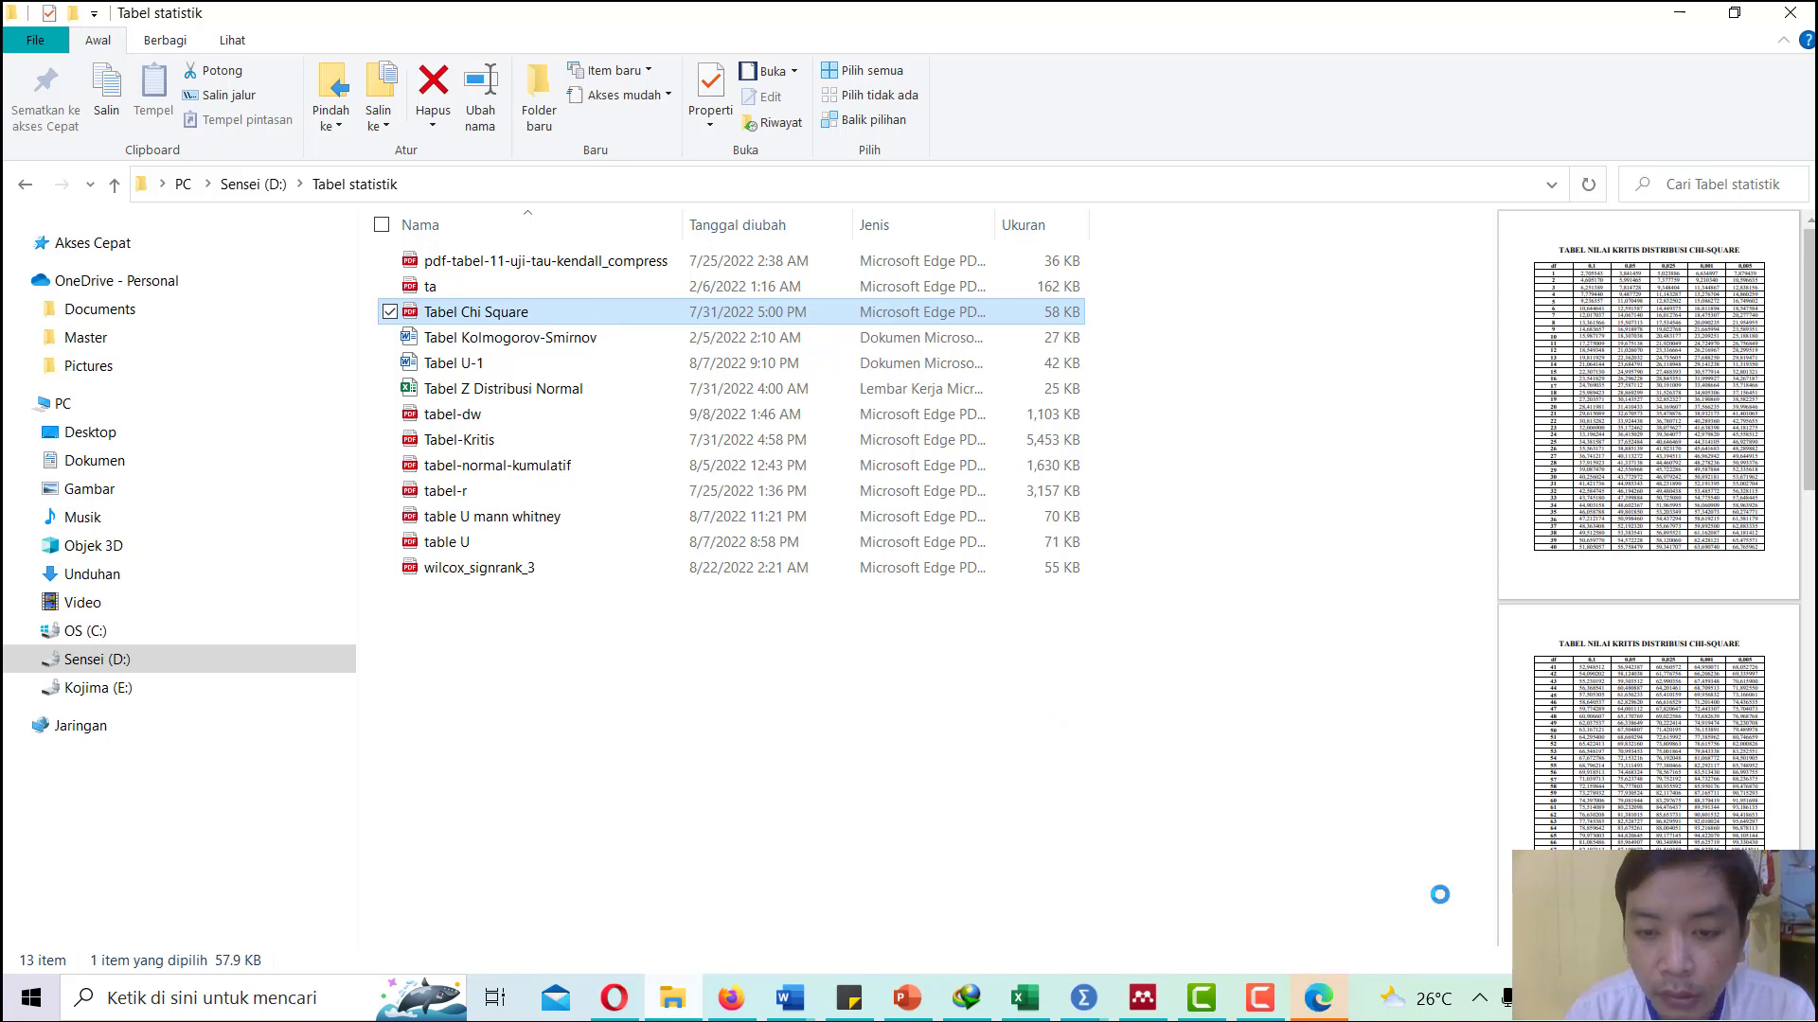
click(1319, 1009)
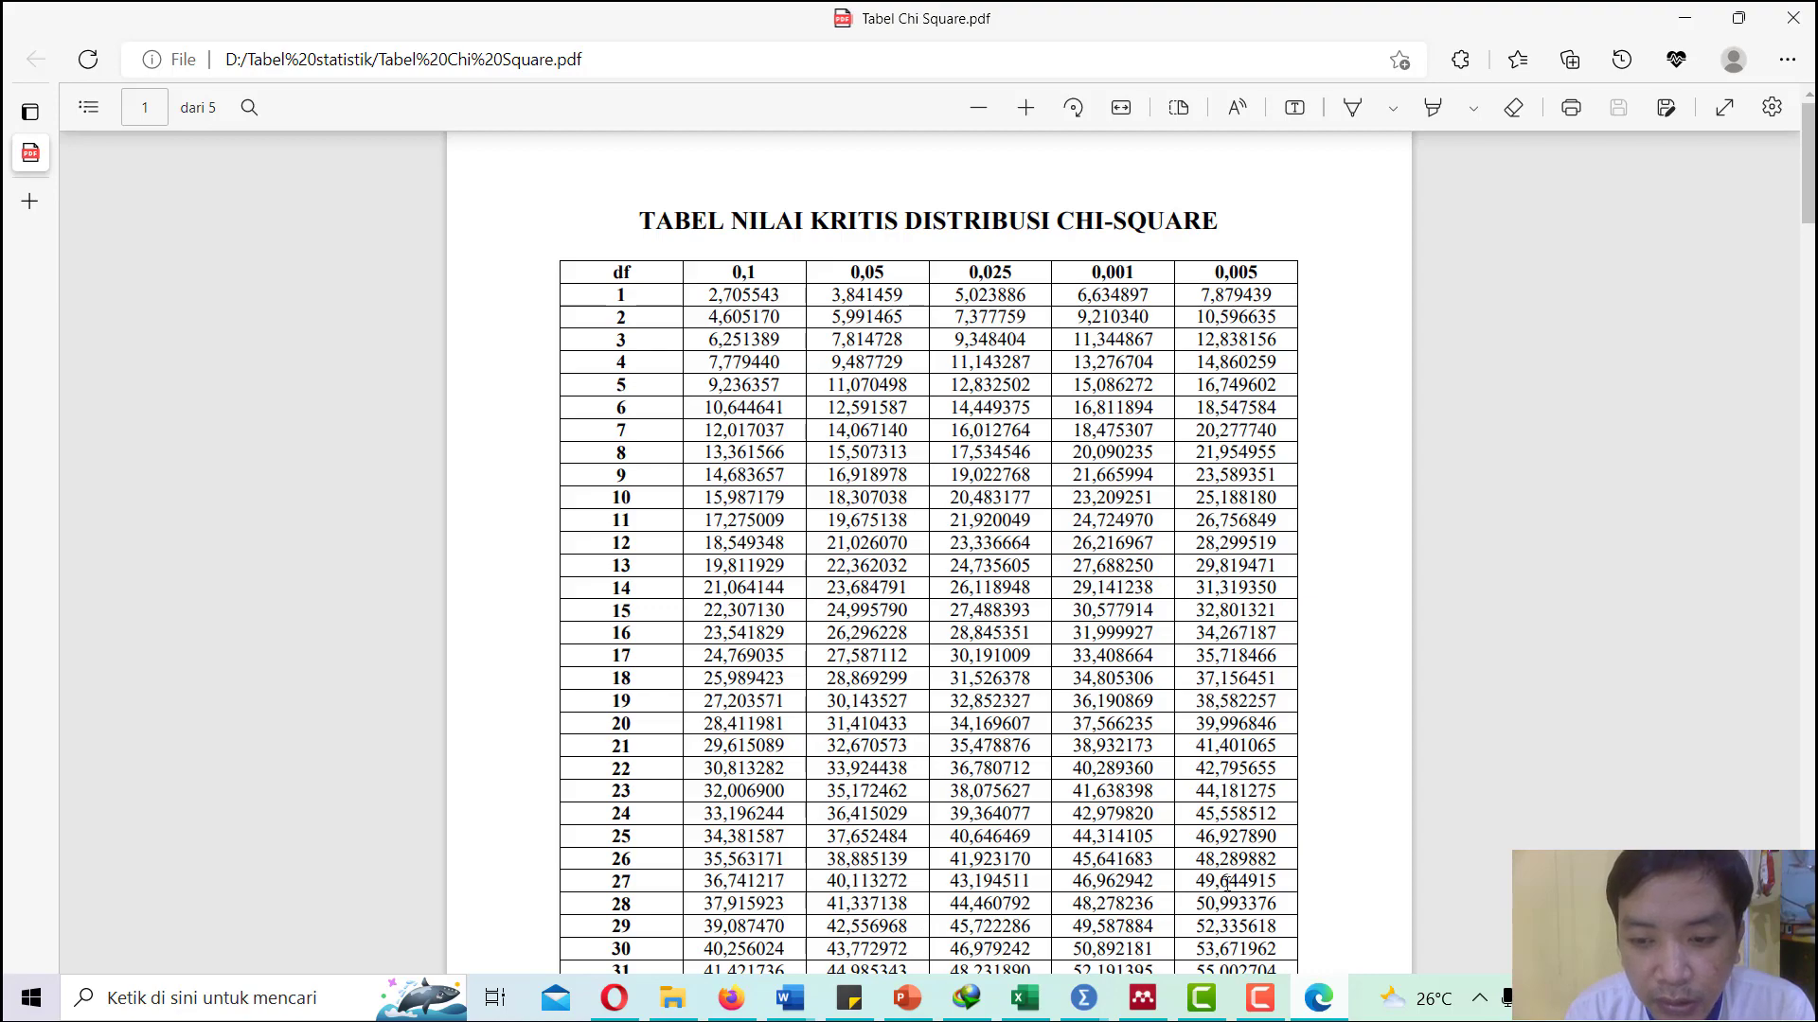
click(1319, 998)
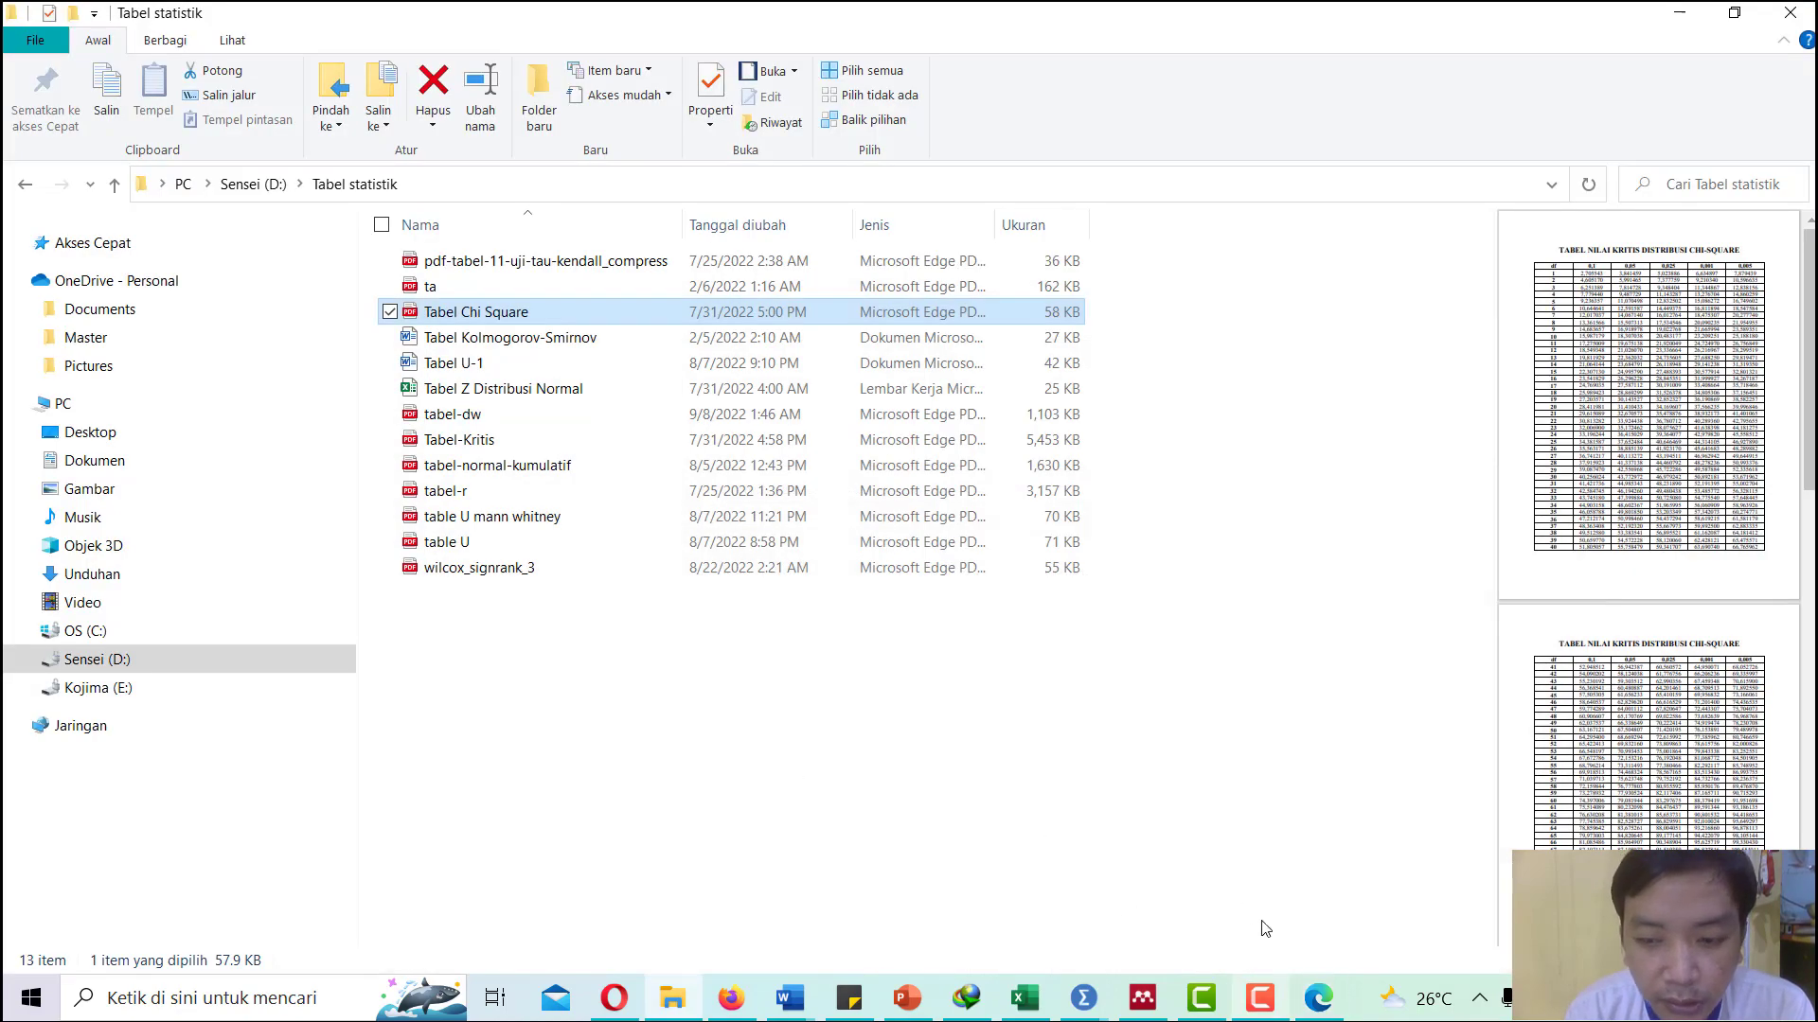
click(1318, 998)
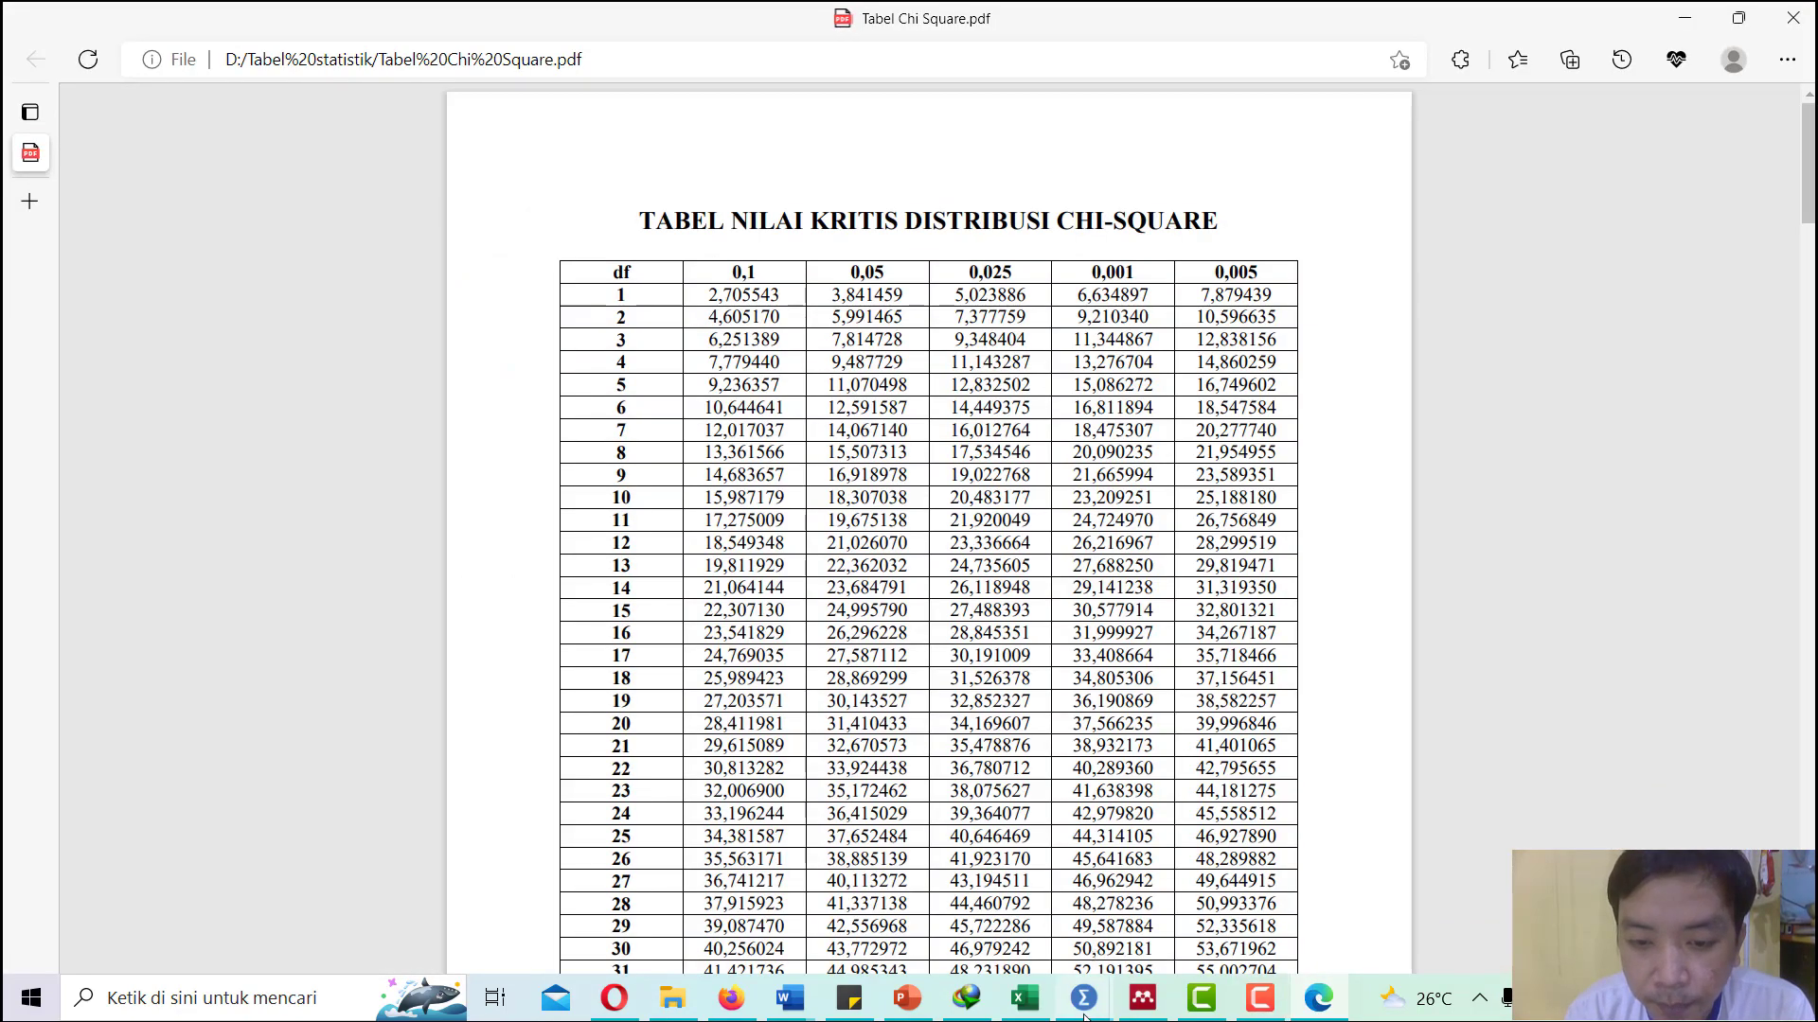
- Return to the SPSS output to check the Friedman Chi-Square, df and Asymp. Sig. values, and switch to the PowerPoint decision-making slide
mouse_move(1085, 1016)
click(1216, 927)
click(433, 769)
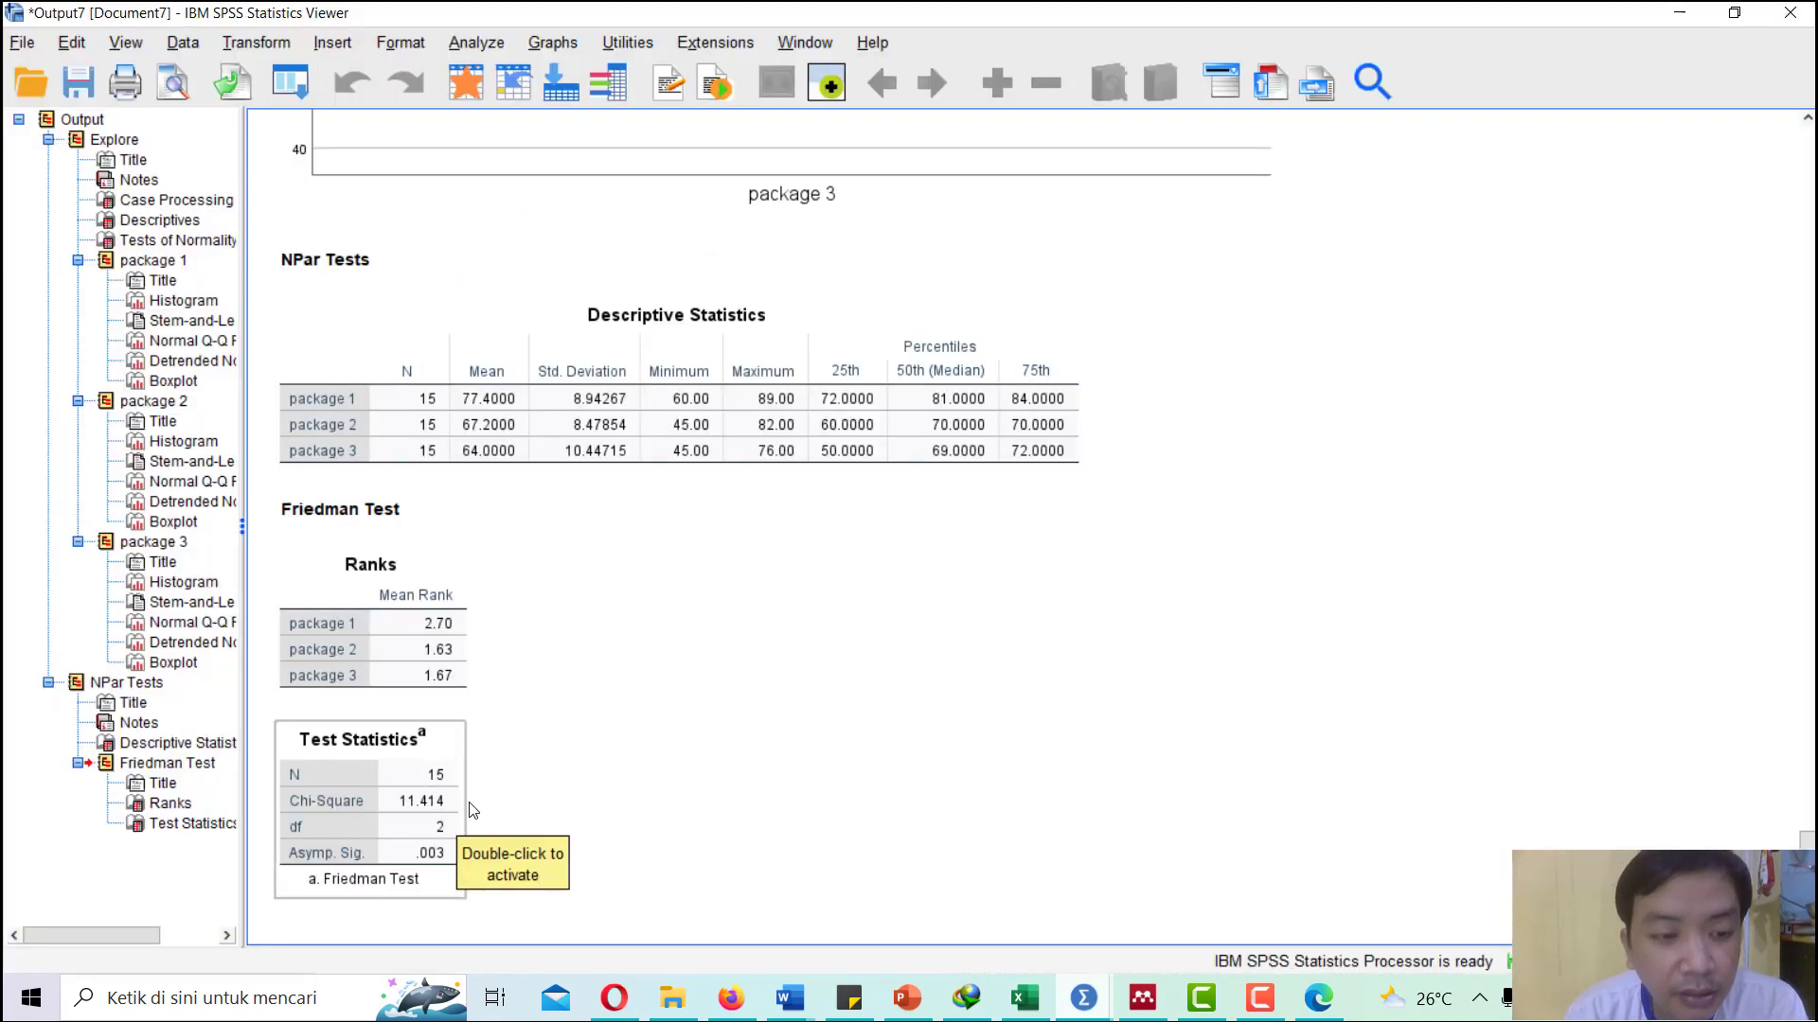
click(497, 802)
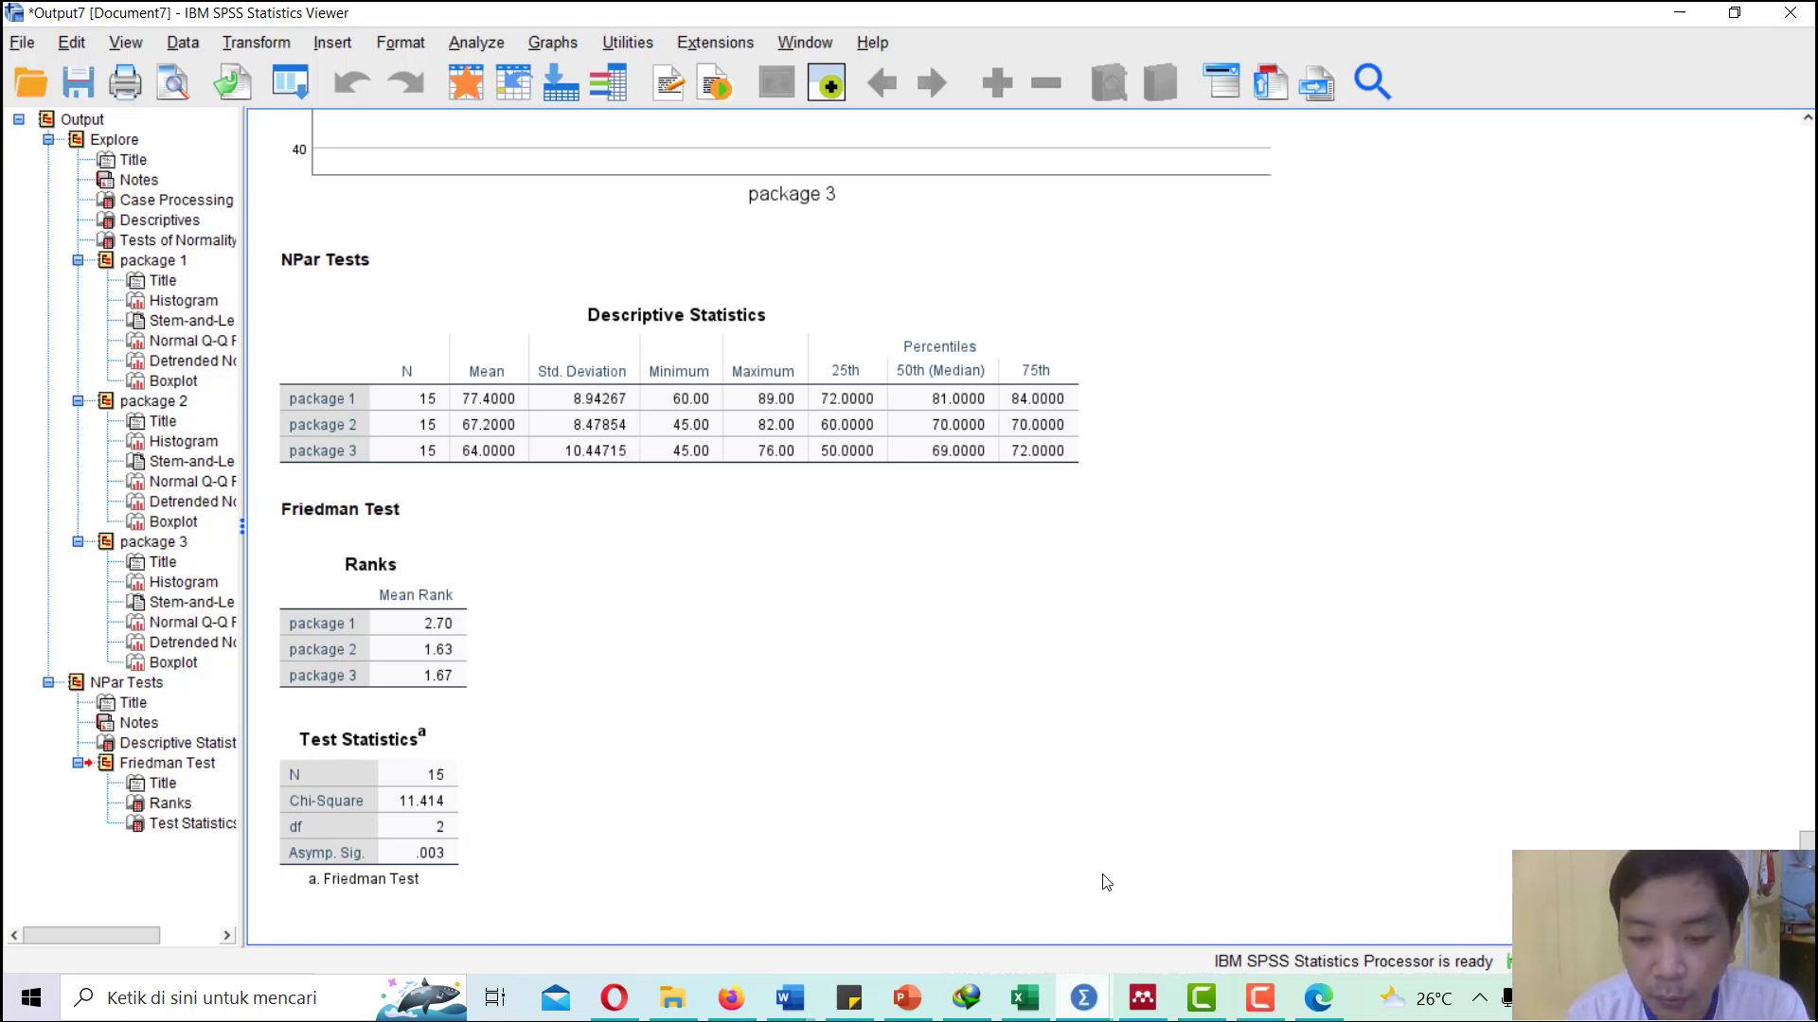
click(462, 822)
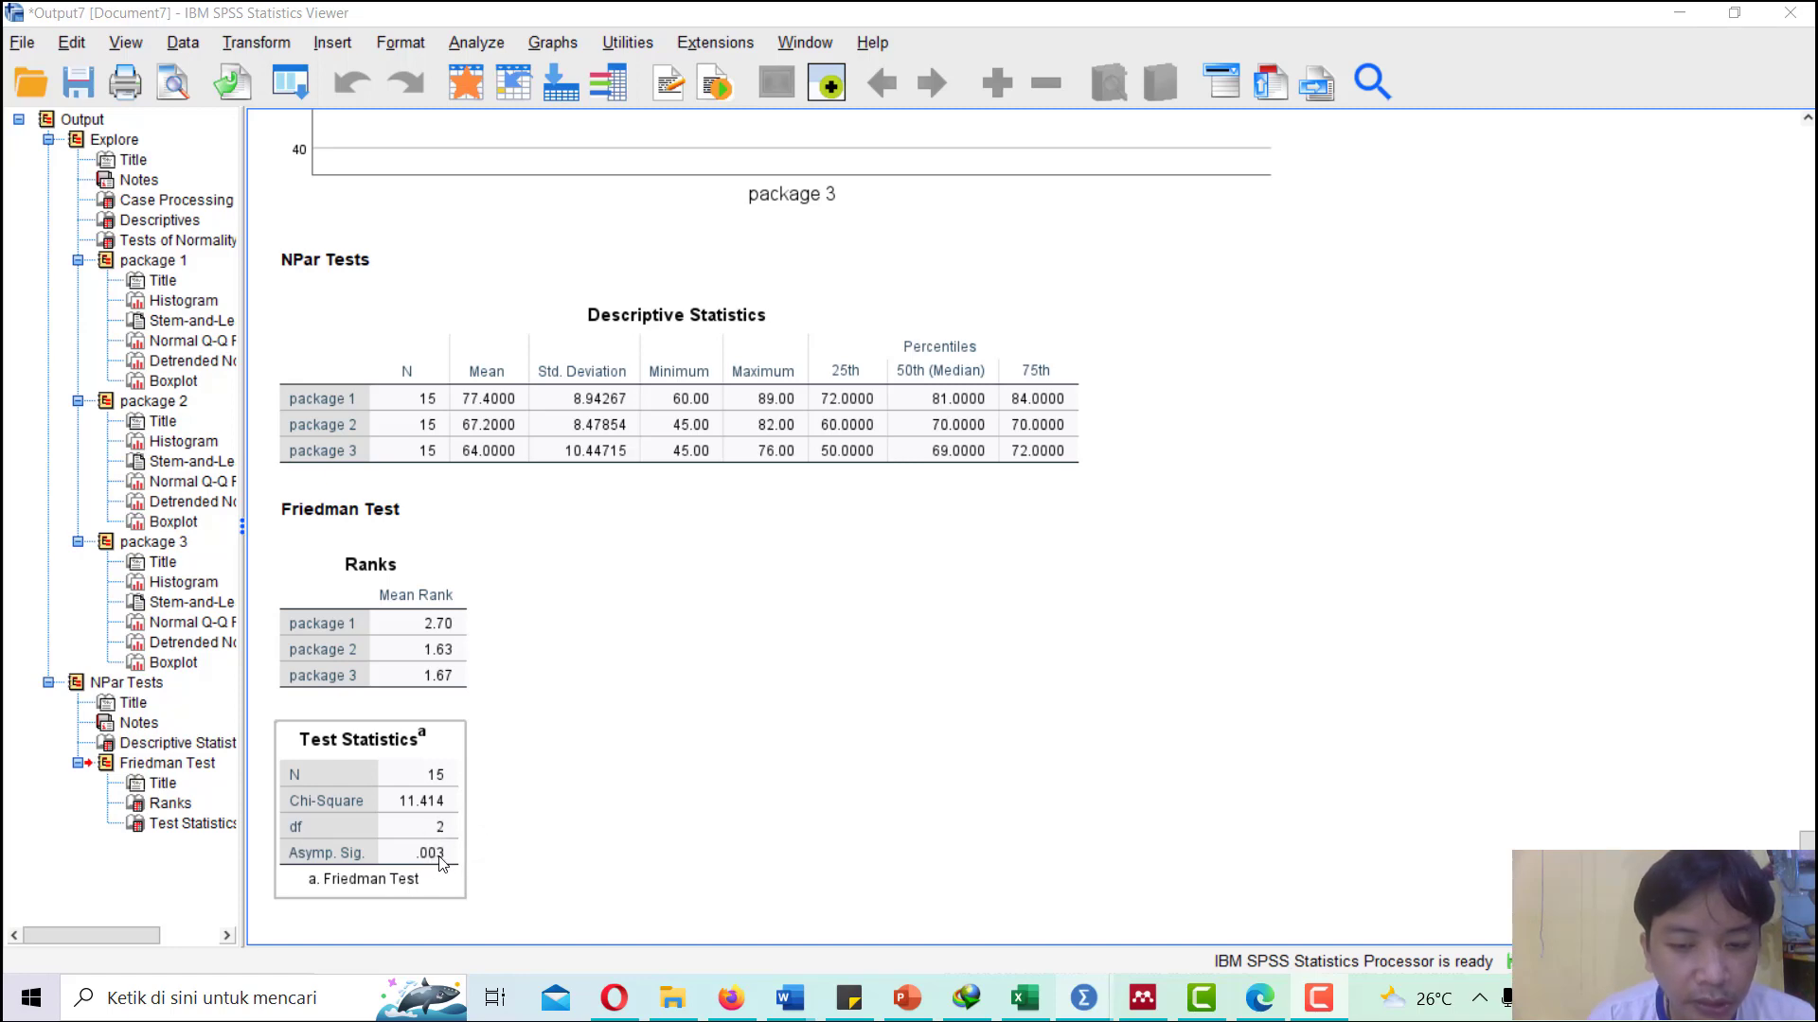
click(616, 807)
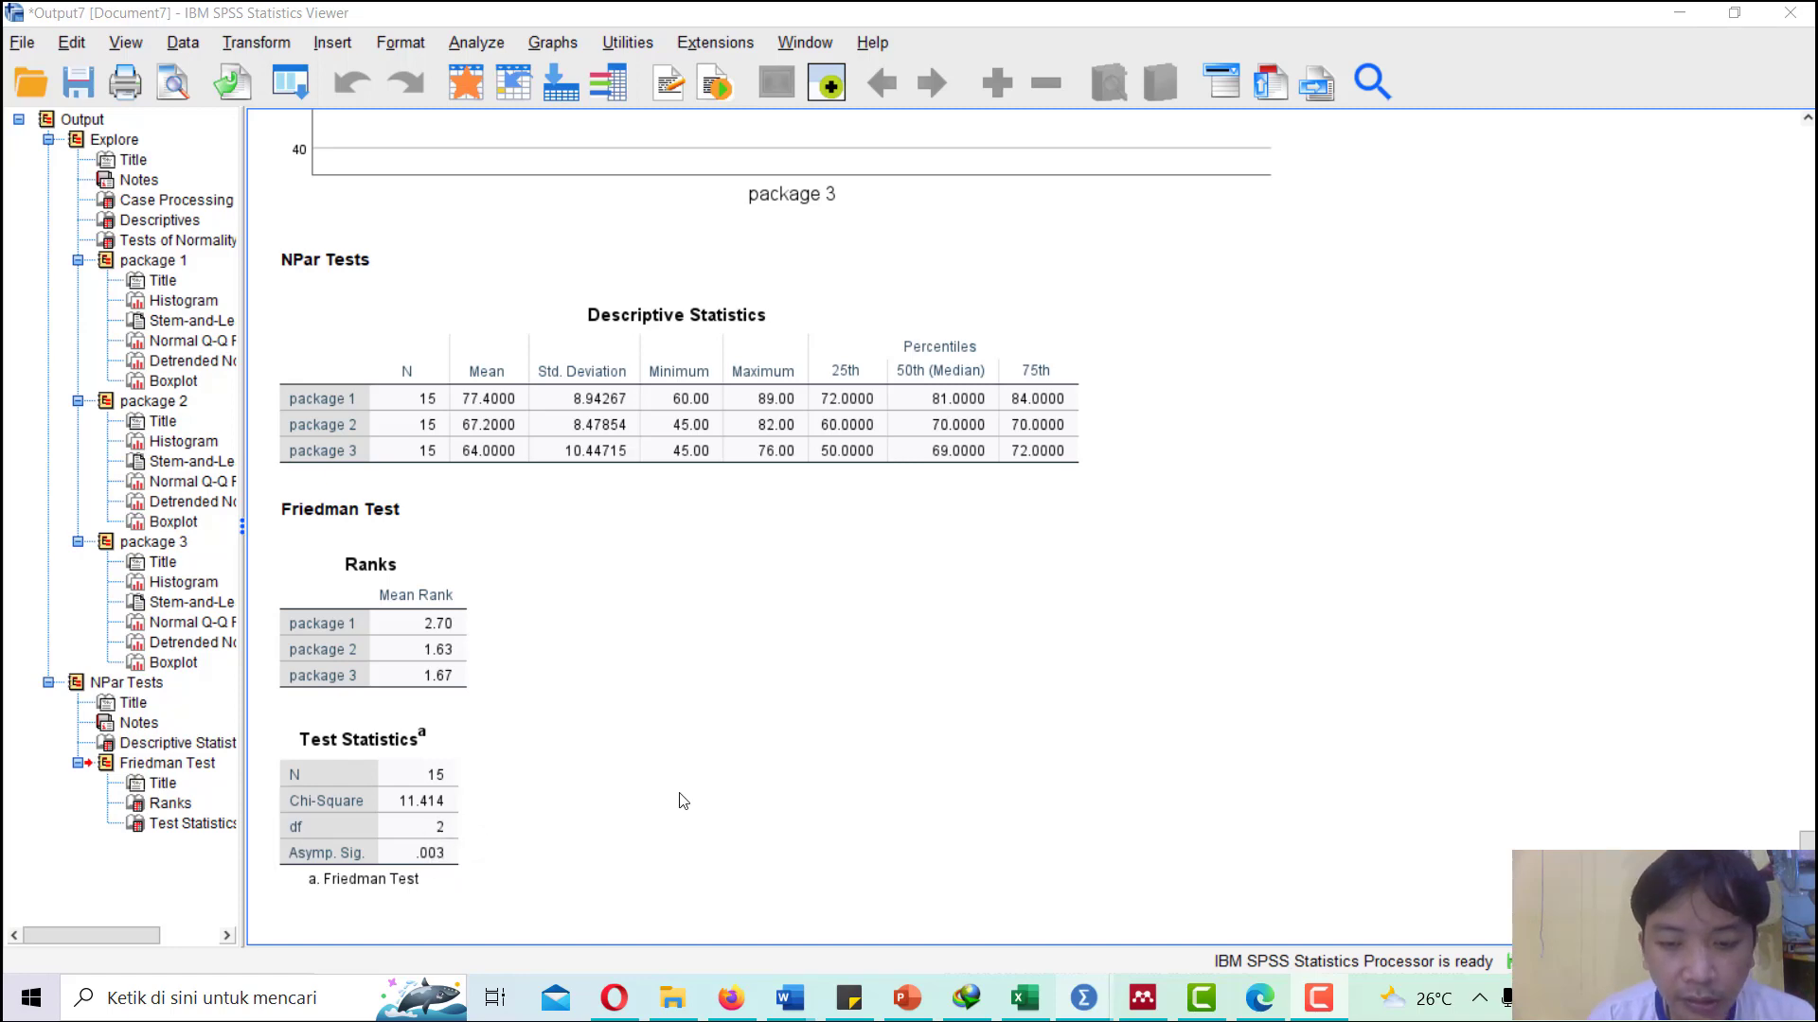
click(902, 1001)
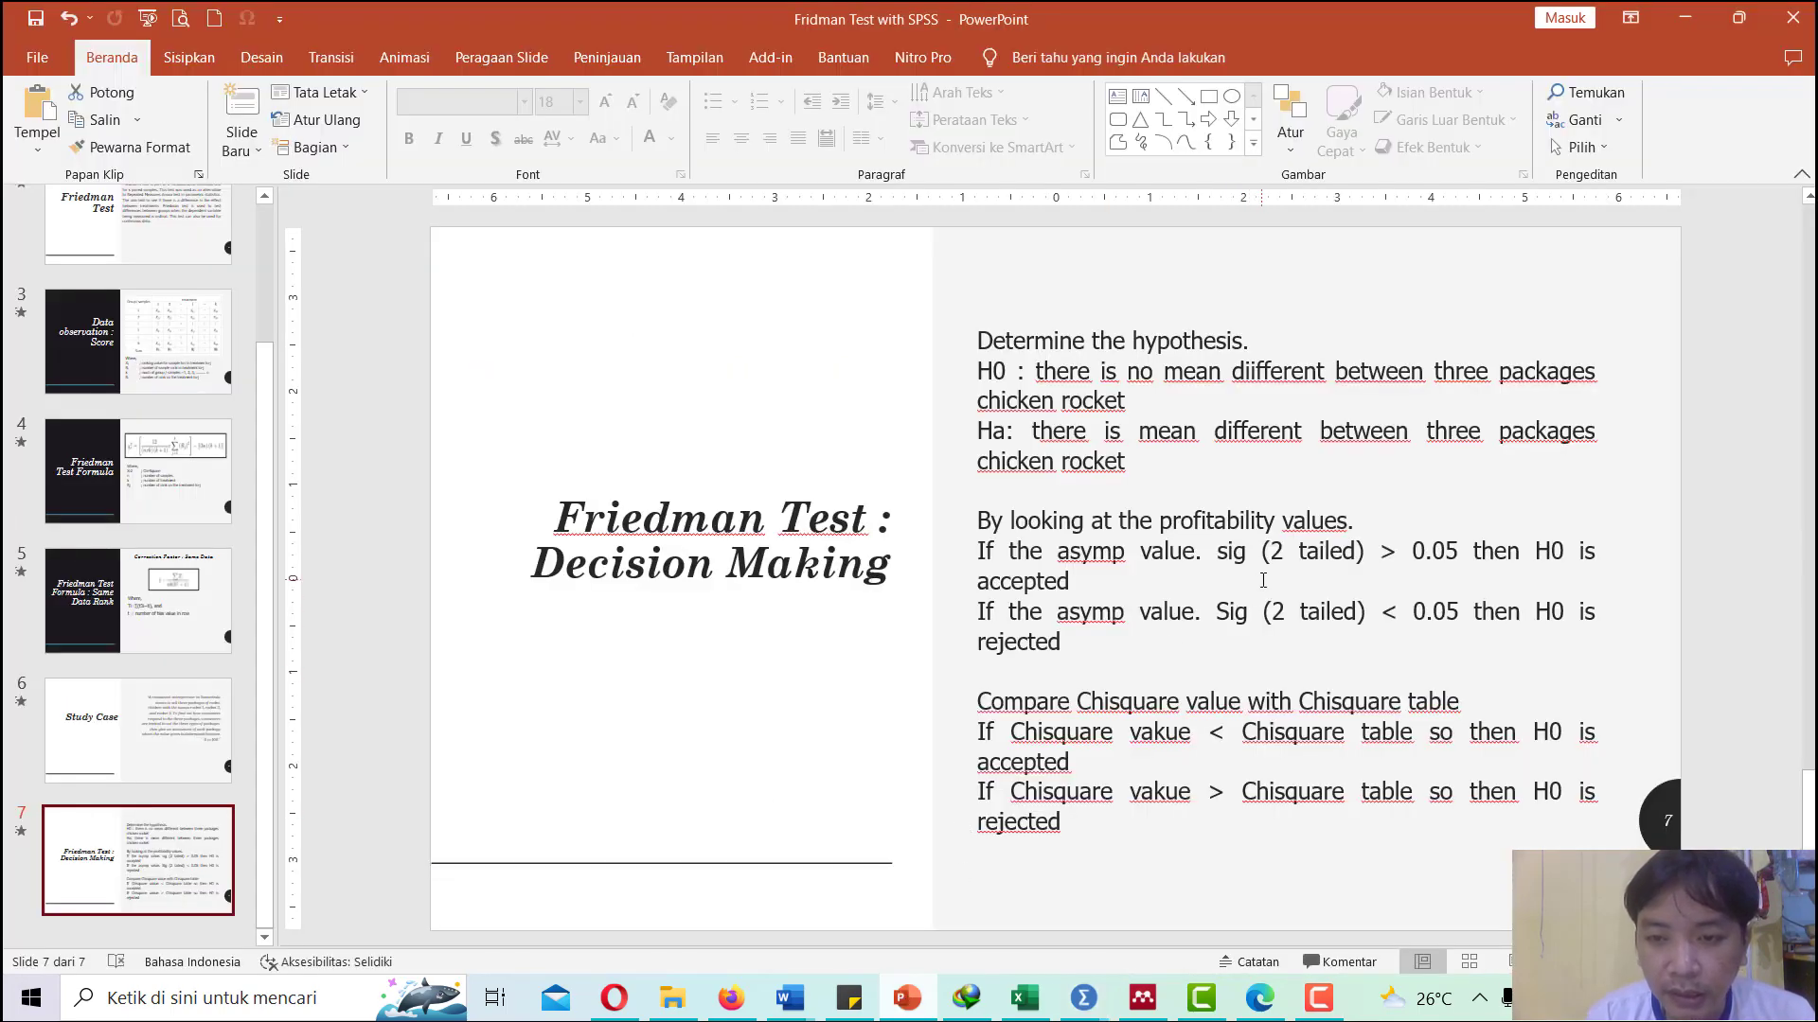